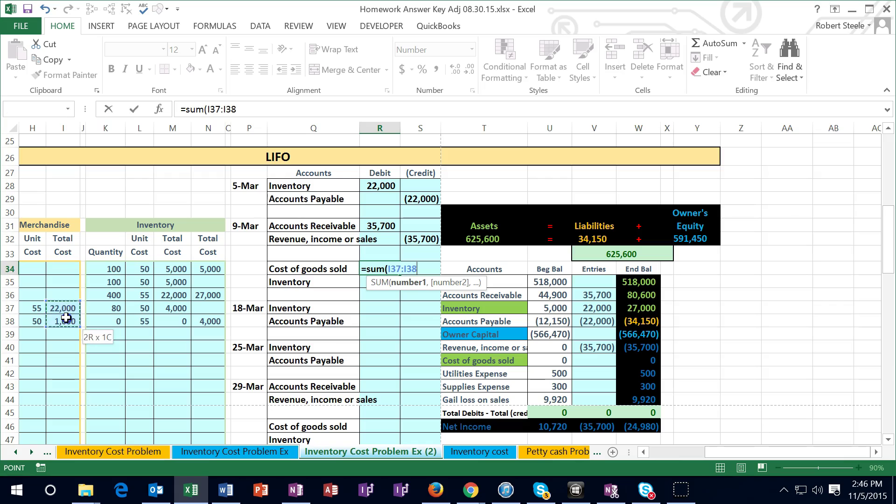
Step: Complete the 9-Mar cost of goods sold debit in R34 as the sum of I37:I38, and credit Inventory in S35 with negative R34
key("Return")
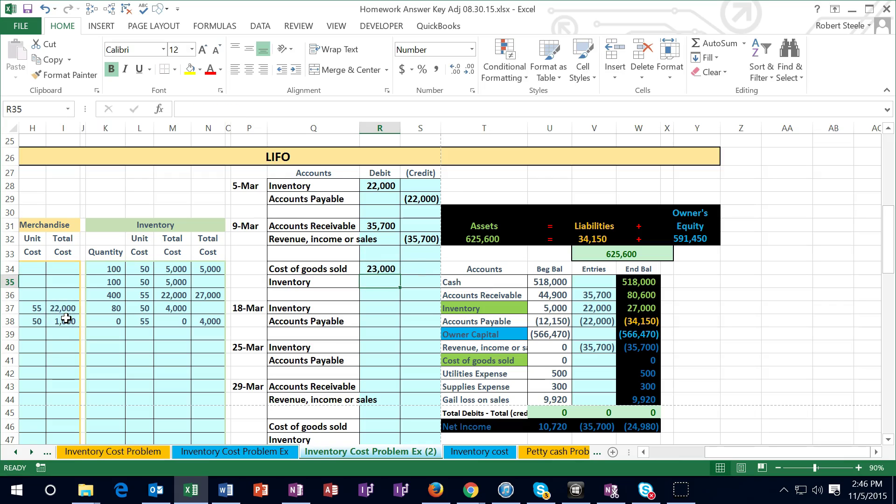
key("Right")
type("-")
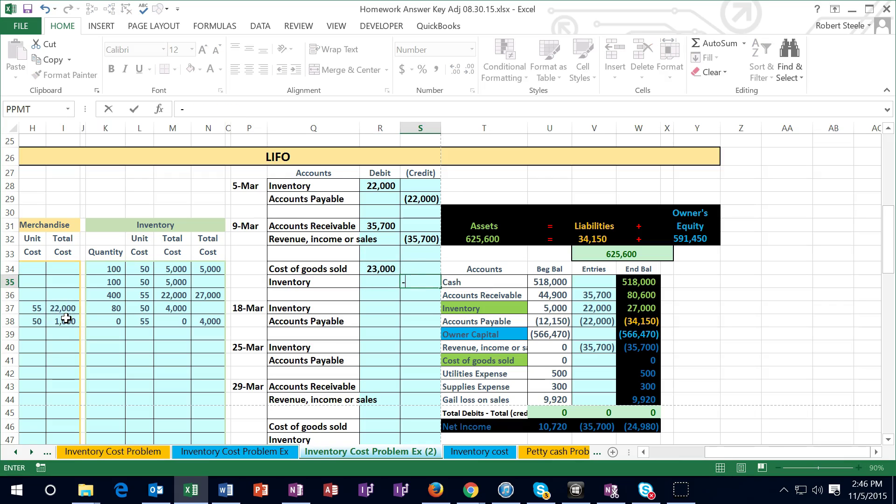
key("Left")
key("Up")
key("Return")
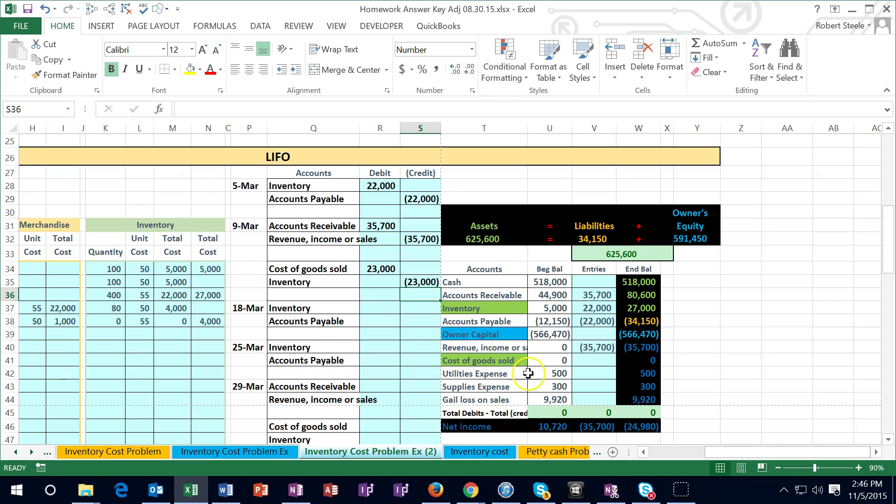
Step: Post the cost of goods sold debit to the Entries column in V41 with a reference to R34
left_click(587, 363)
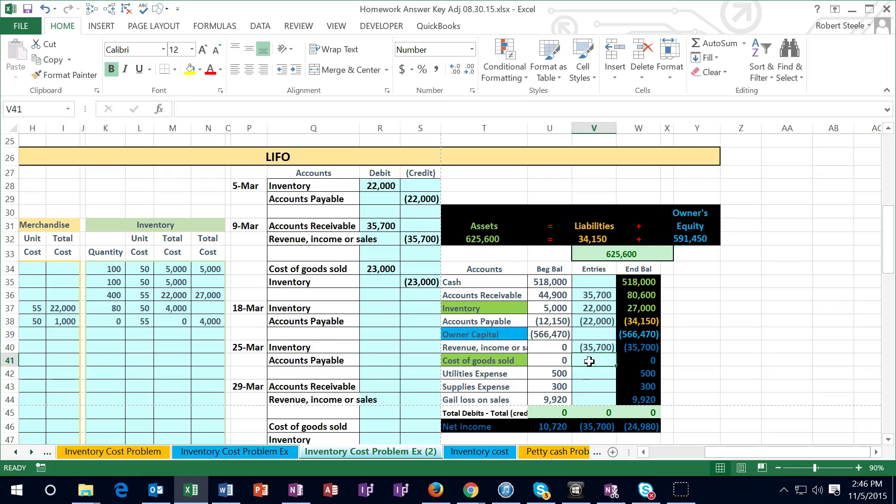
type("=")
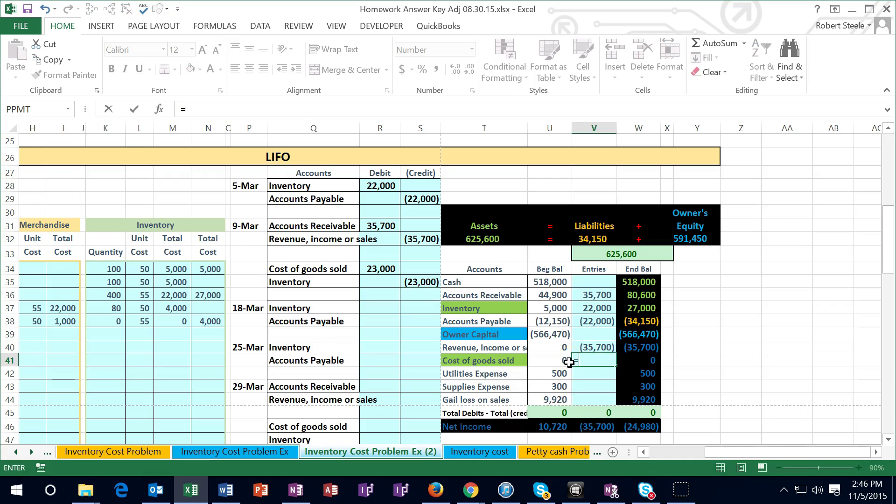
left_click(380, 269)
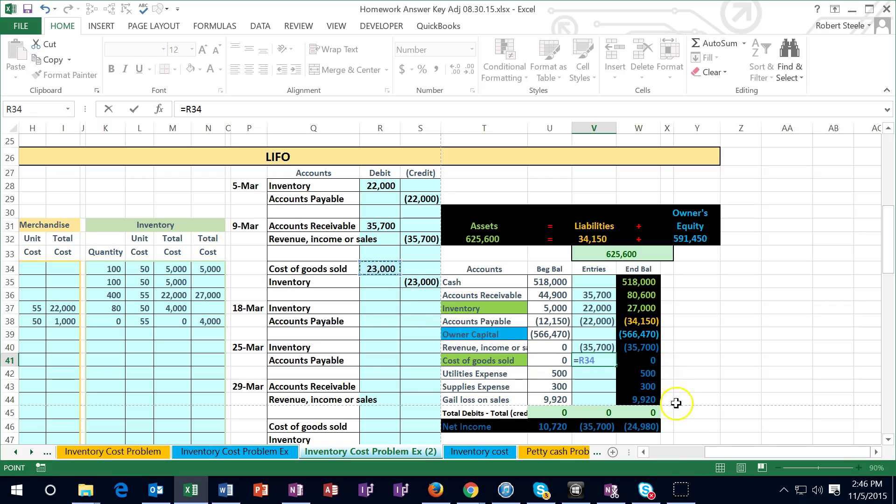
key("Return")
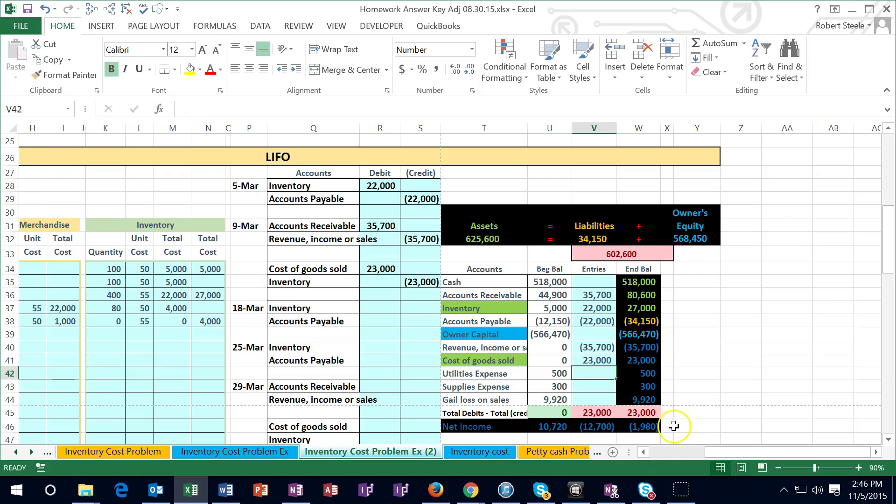
Step: Add the S35 credit to the Inventory entry in V37, making it =R28+S35, and compare the ending balance in W37 with N38
left_click(593, 306)
double_click(594, 306)
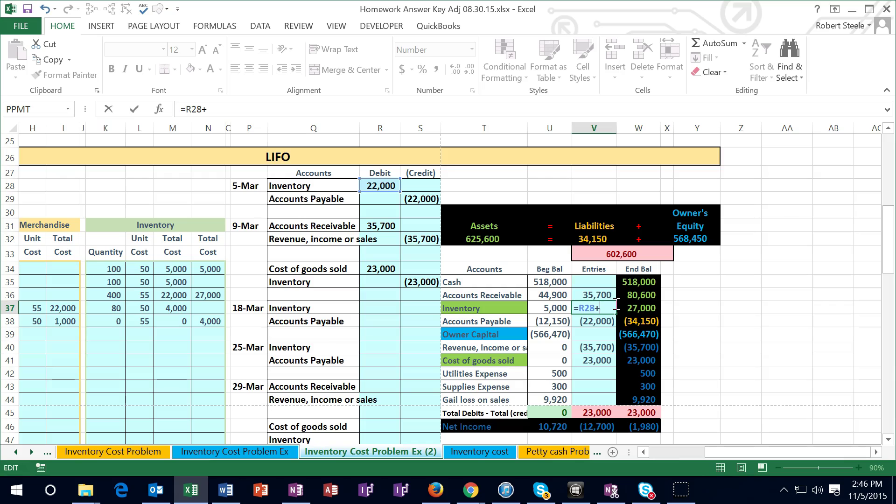
left_click(422, 280)
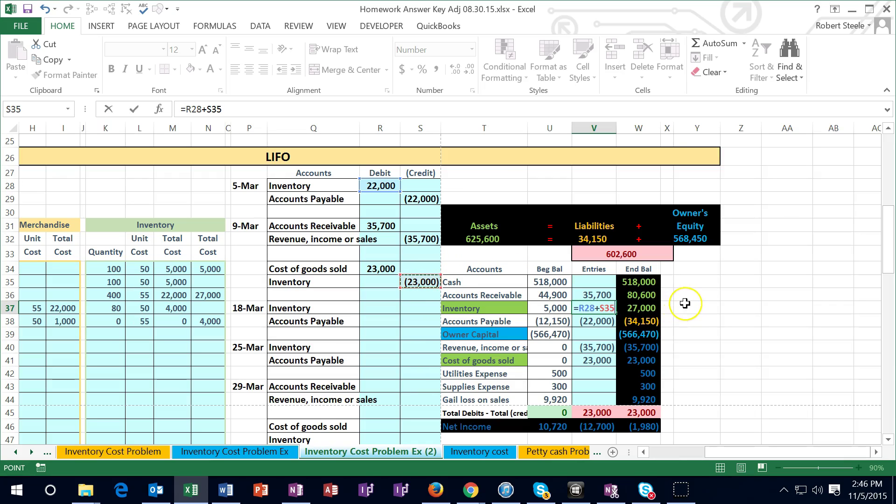
key("Return")
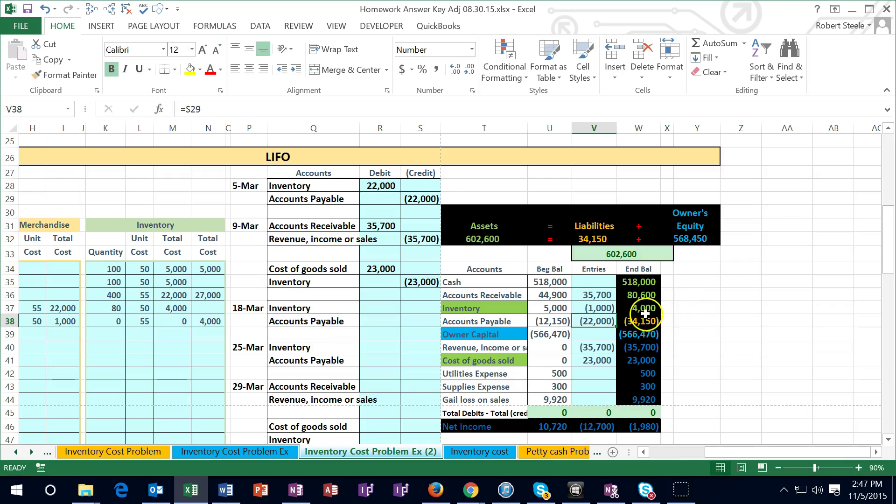
left_click(642, 309)
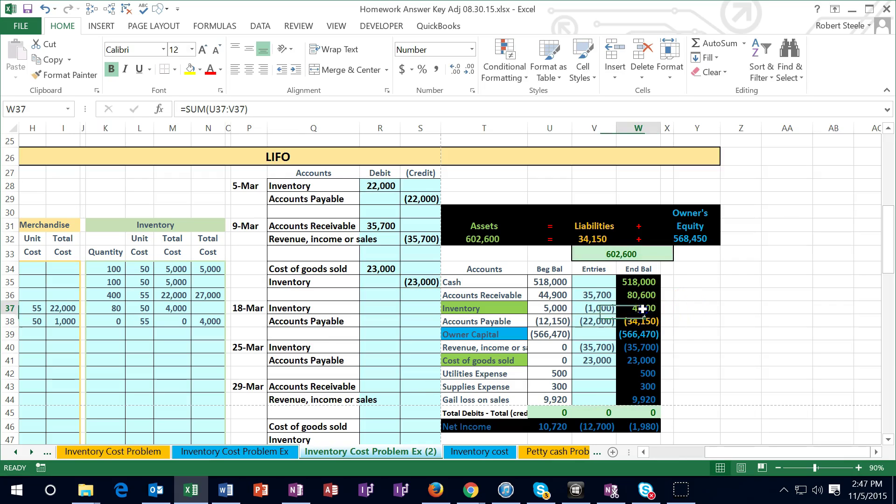
left_click(209, 321)
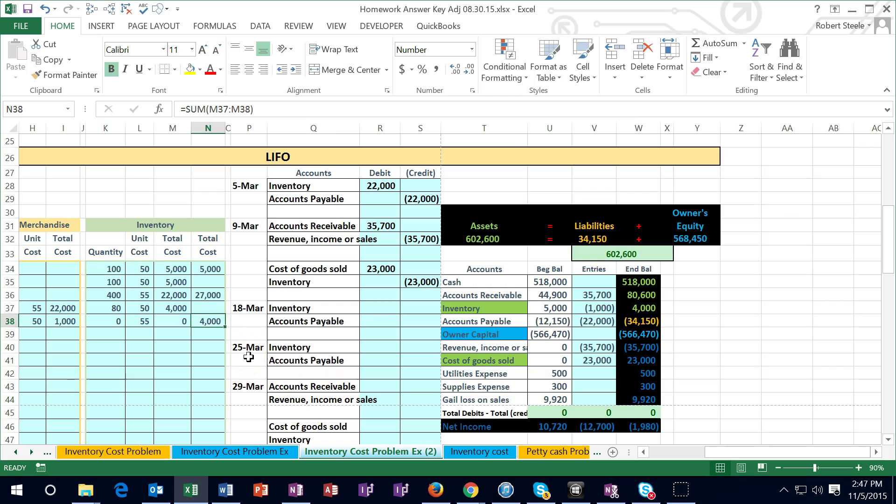
Step: Enter the date 3/18 in cell B39 of the LIFO worksheet's Date column
key("Home")
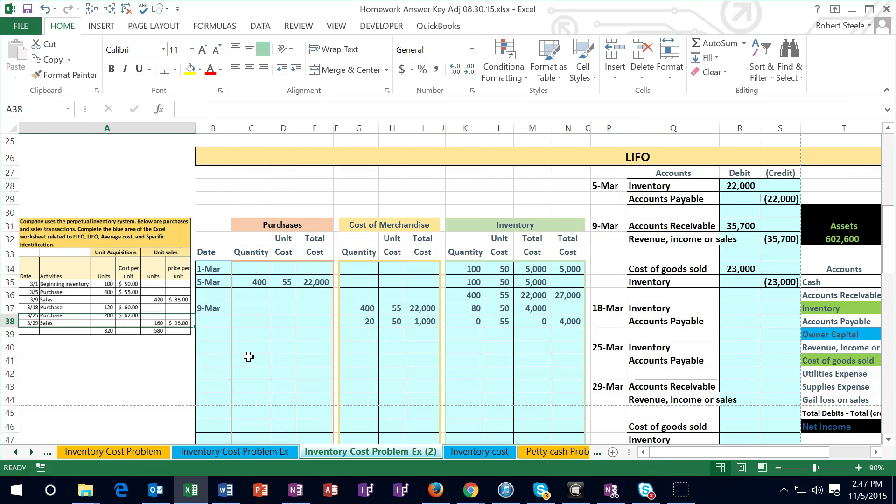
left_click(461, 332)
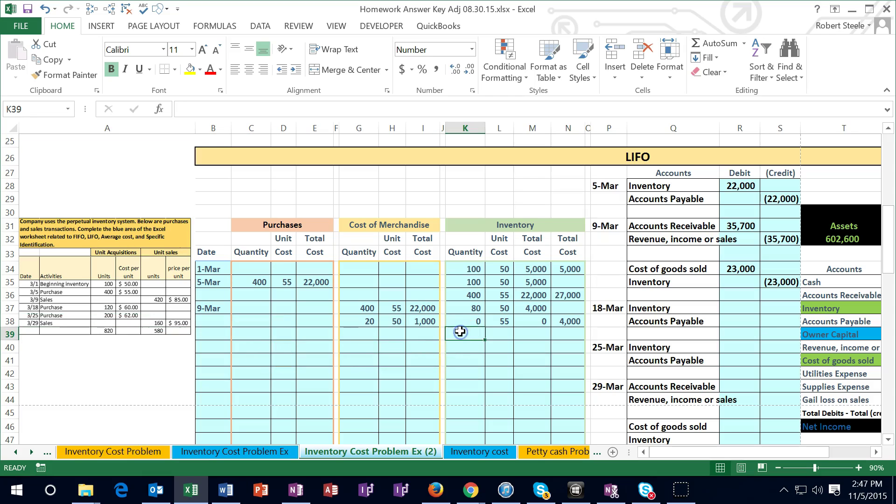
key("Left")
key("Left")
key("Left")
key("Left")
key("Left")
key("Left")
key("Left")
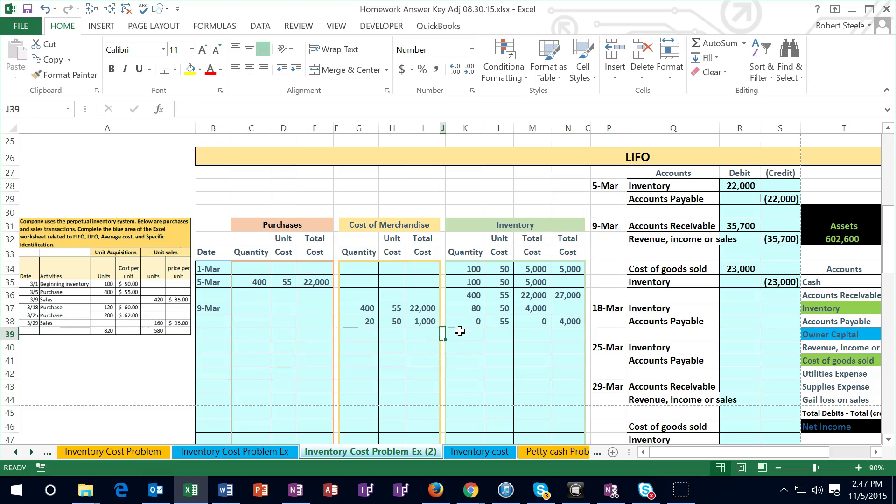
key("Left")
key("Left")
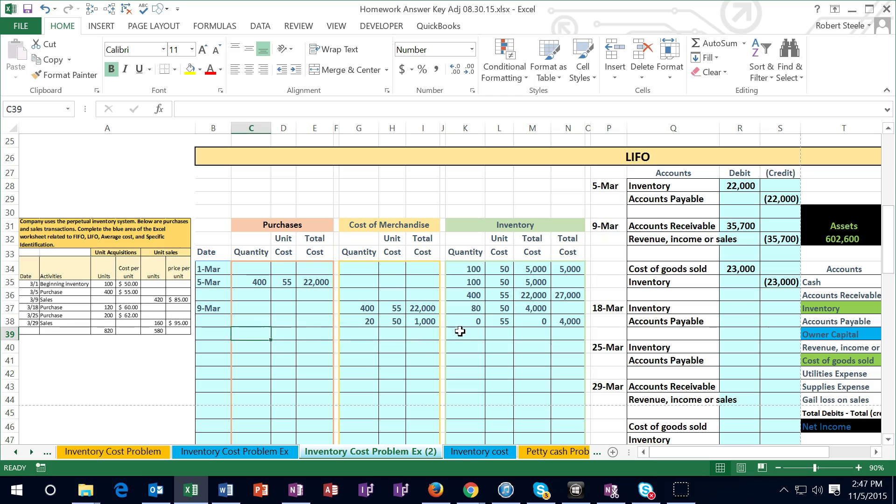
type("3/18")
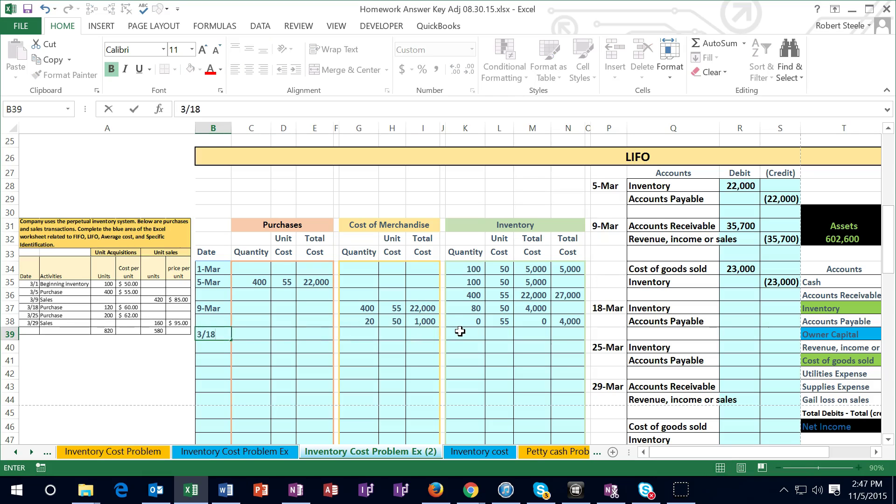
key("Return")
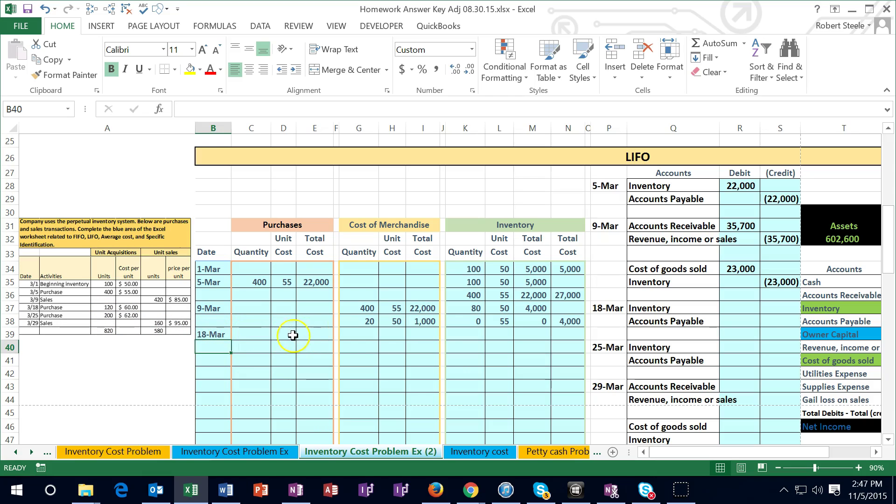
Step: Record the 18-Mar purchase in row 39 with a quantity of 120 and a unit cost of 60
left_click(257, 335)
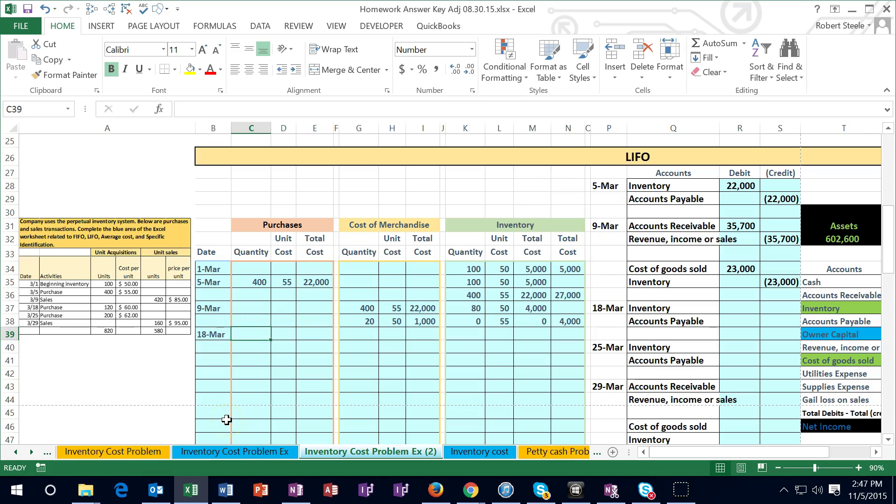
type("120")
key("Tab")
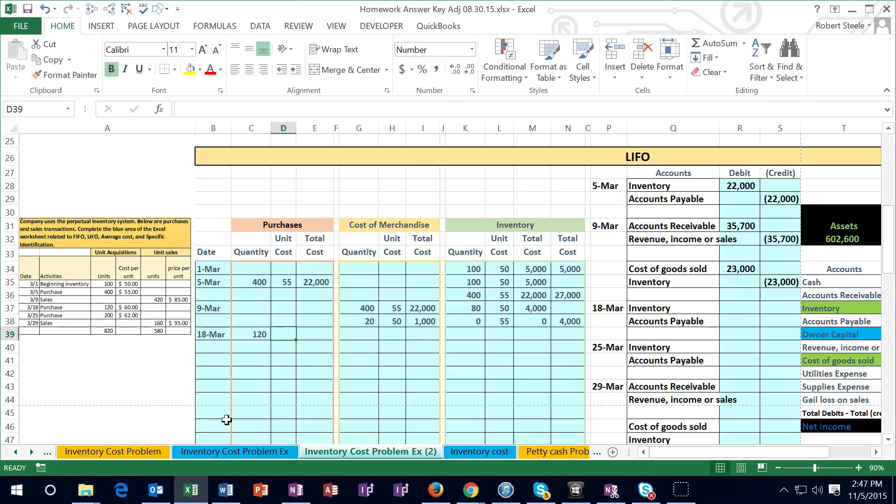
type("60")
key("Tab")
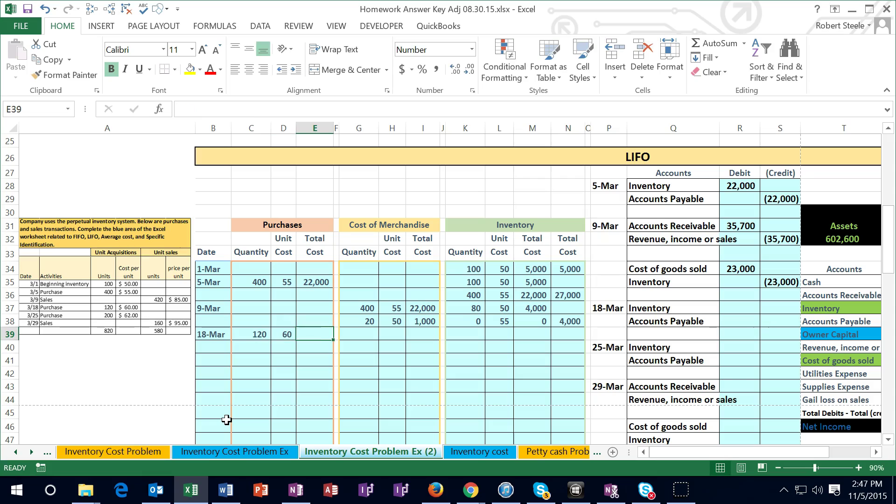
Step: Calculate the 18-Mar purchase's total cost in E39 with the formula =C39*D39
type("=")
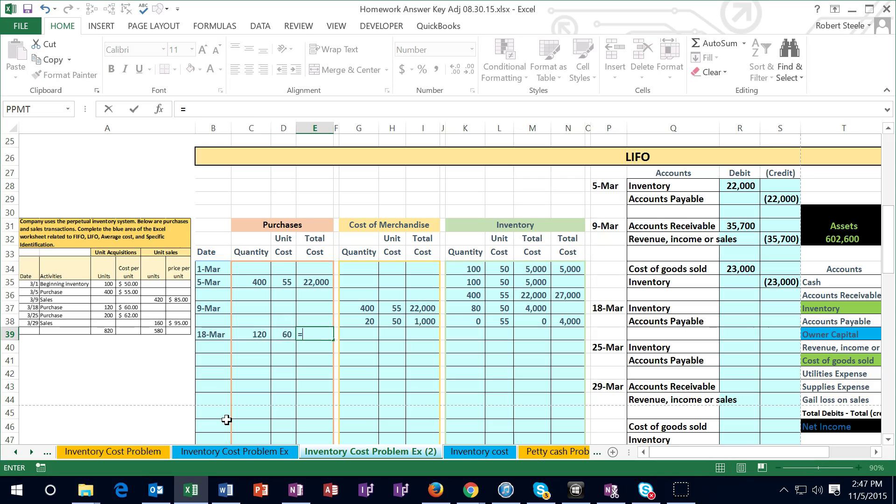
key("Left")
key("Left")
type("*")
key("Left")
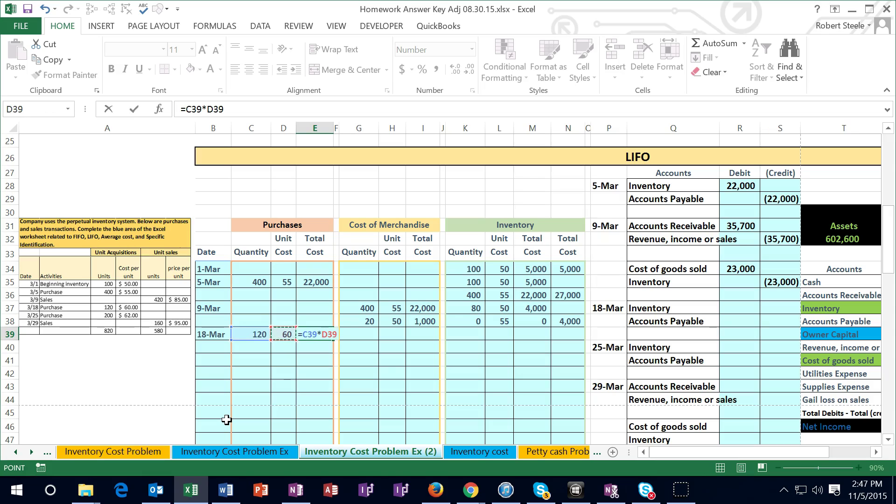
key("ctrl+Return")
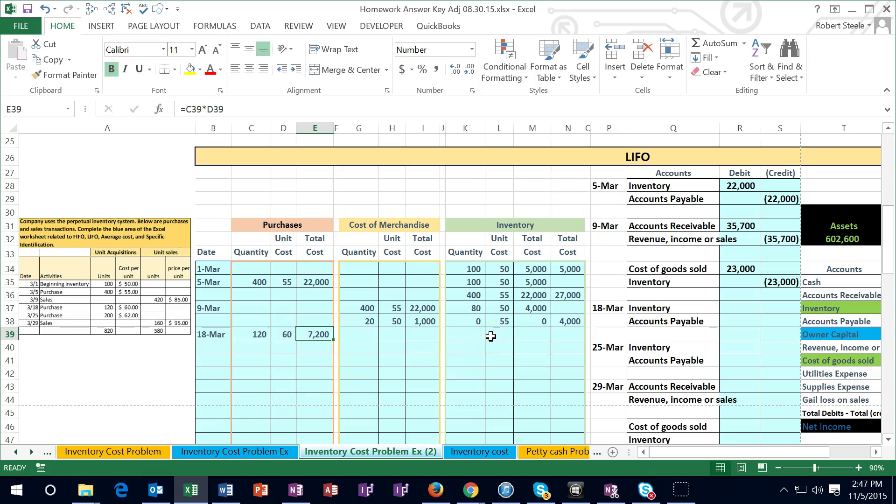
Step: Copy the remaining 9-Mar inventory layer in K37:M37 and paste it as values into row 39 starting at K39
left_click_drag(469, 322, 562, 322)
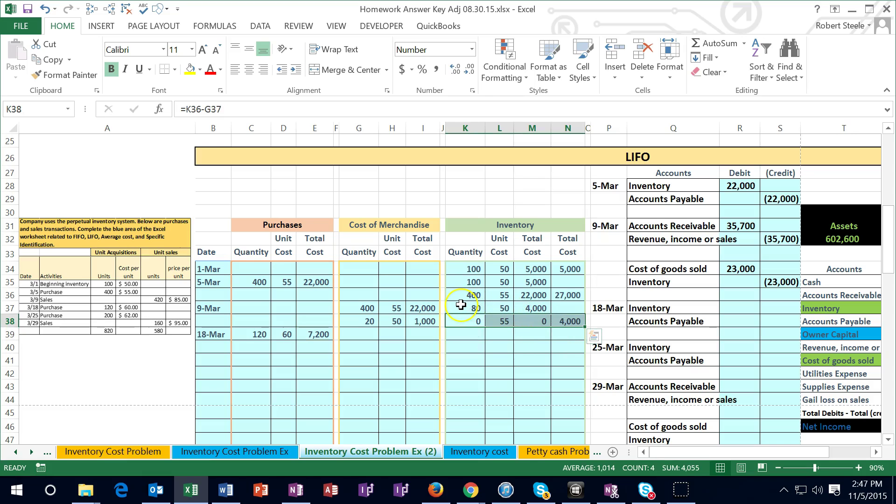
left_click_drag(459, 305, 520, 310)
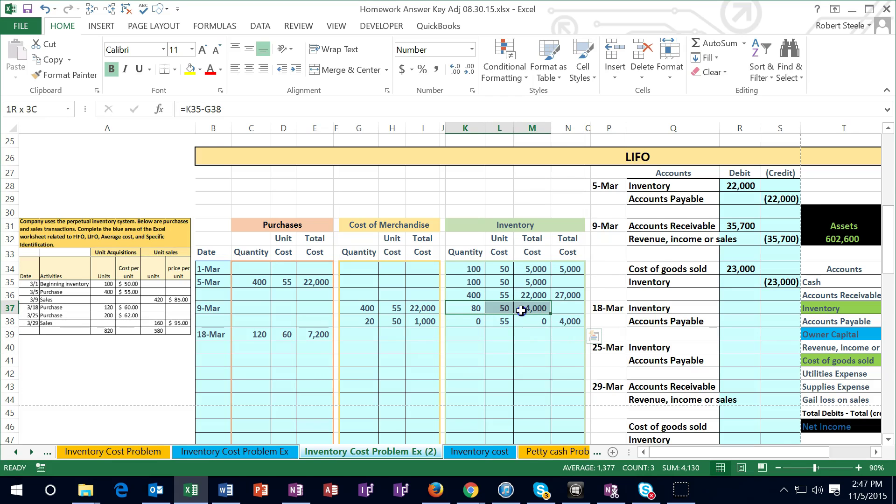
right_click(521, 311)
left_click(551, 59)
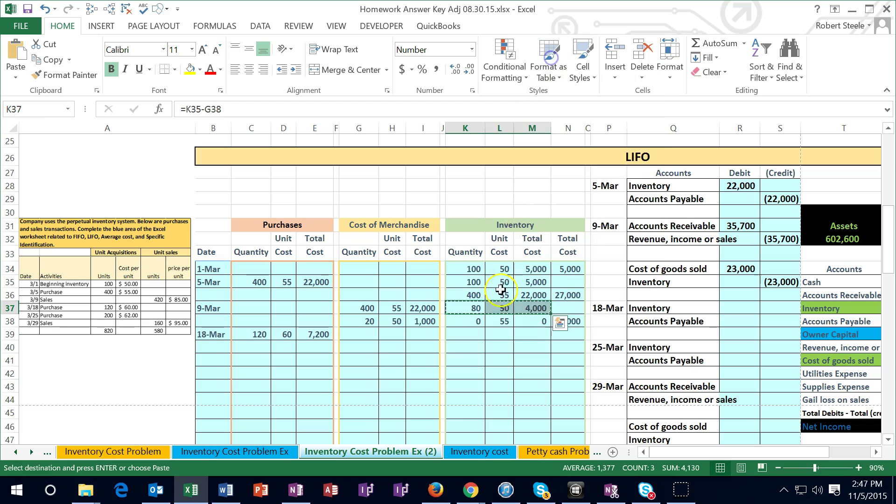
right_click(468, 337)
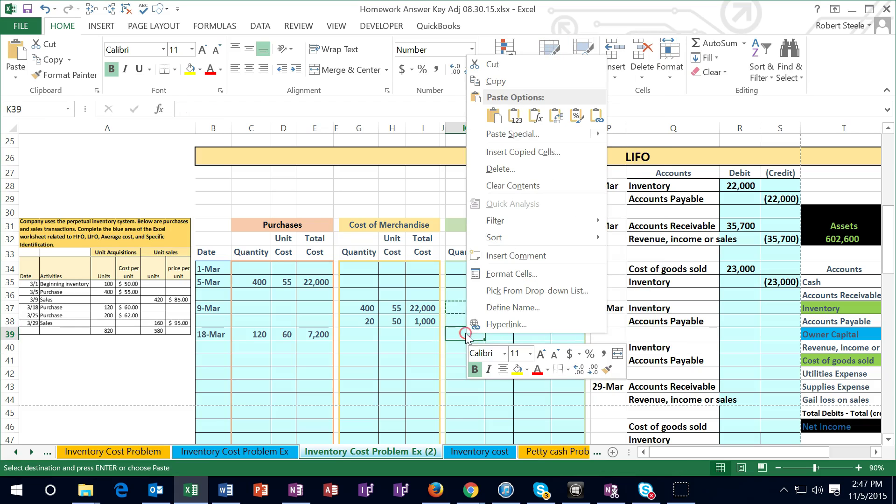
left_click(522, 116)
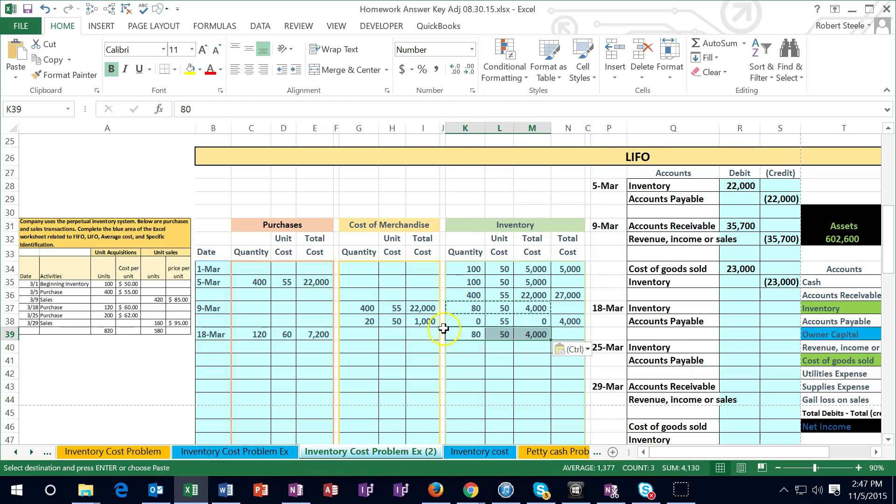
Step: Copy the 18-Mar purchase figures in C39:E39 into the Inventory columns of row 40 starting at K40
left_click_drag(255, 335, 314, 336)
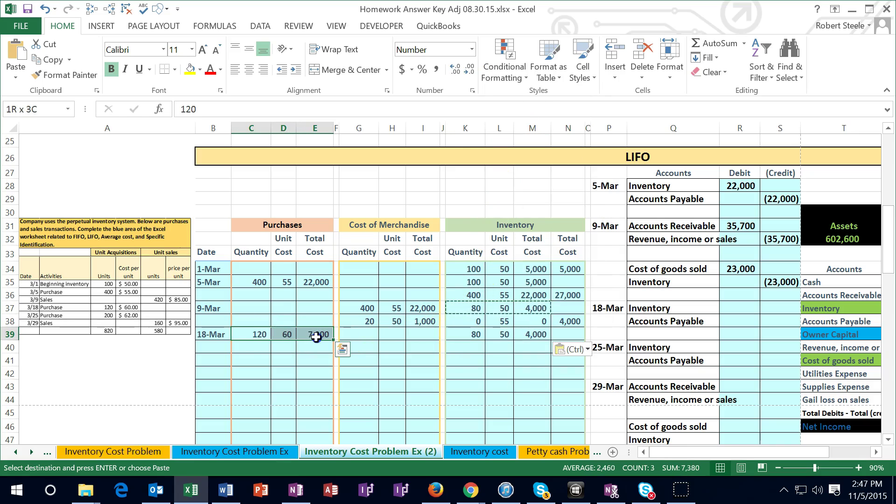
right_click(317, 337)
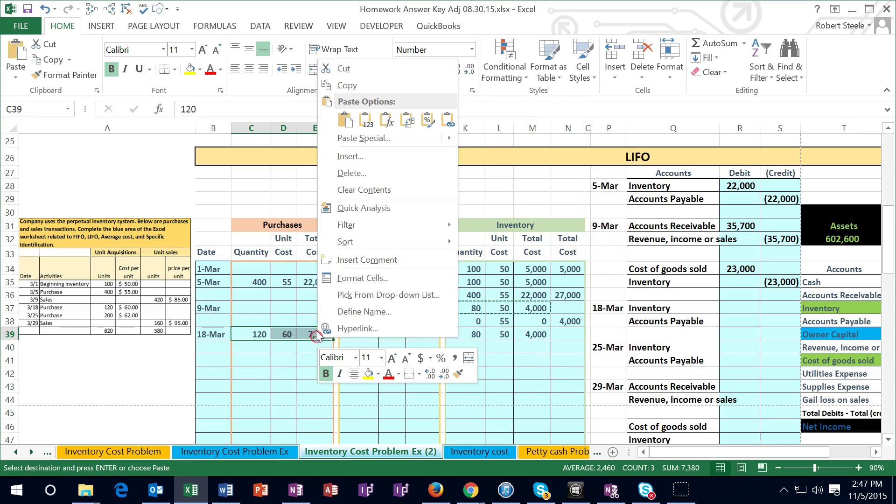
left_click(343, 85)
left_click(460, 348)
right_click(460, 348)
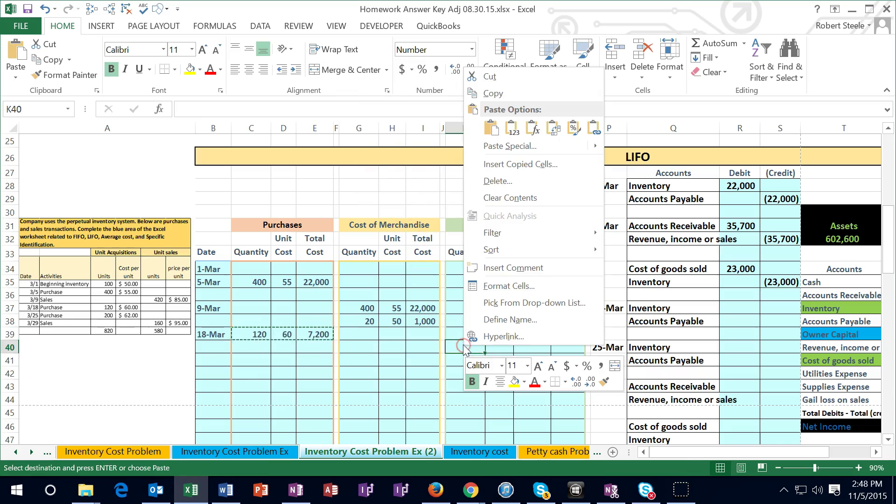
left_click(491, 127)
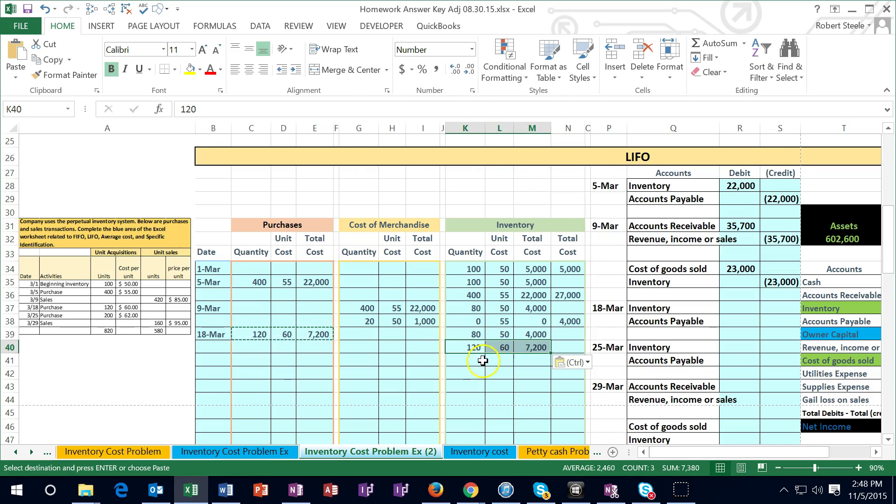
Step: Total the 18-Mar inventory layers in N40 with the formula =SUM(M39:M40)
left_click(573, 348)
left_click(557, 338)
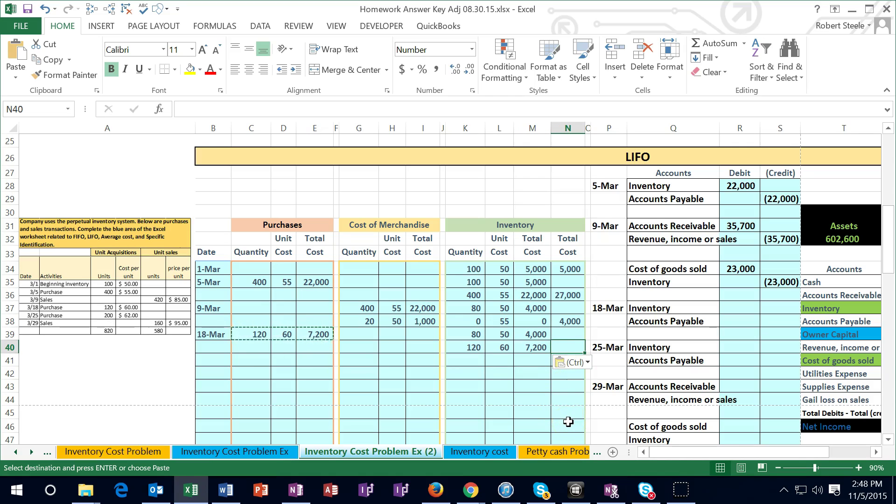
type("=sum(")
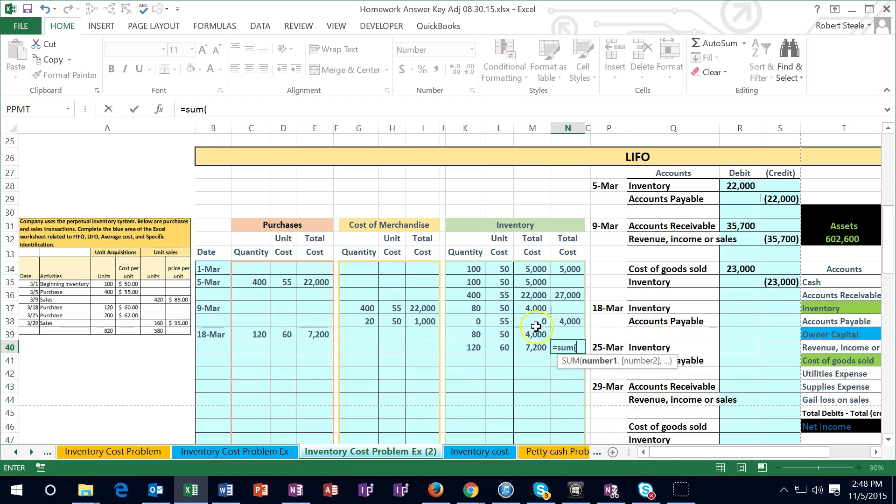
left_click_drag(535, 335, 535, 348)
key("Return")
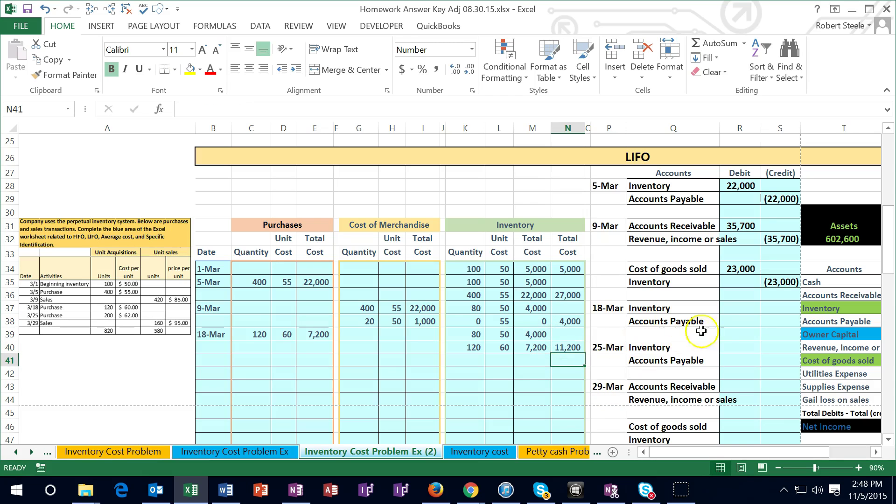
Step: Debit Inventory for the 18-Mar journal entry in R37 by linking it to the purchase total in E39
left_click(739, 309)
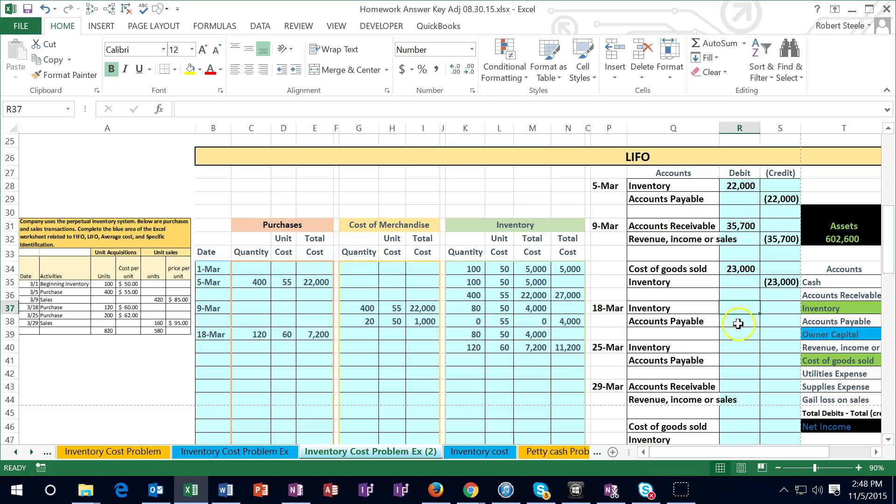
type("=")
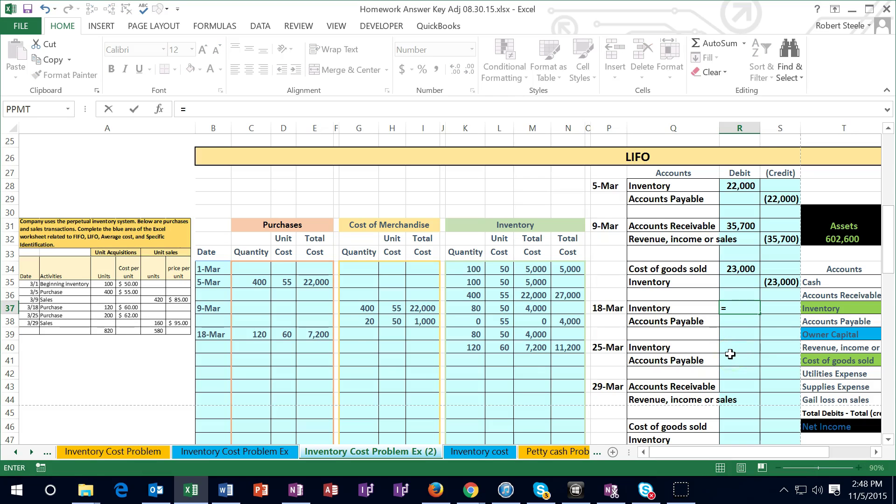
left_click(319, 334)
key("ctrl+Return")
key("Return")
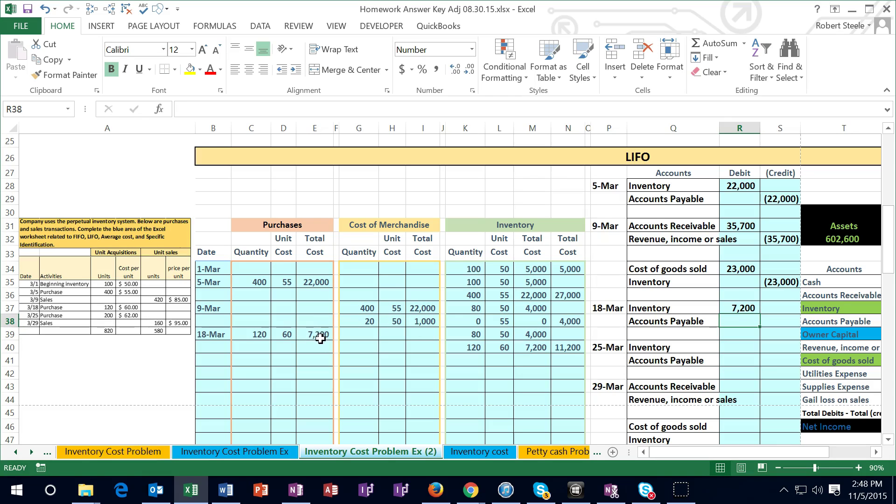
Step: Credit Accounts Payable for the 18-Mar journal entry in S38 with the negative of R37
left_click(318, 338)
left_click(772, 324)
type("-")
key("Left")
key("Up")
key("Return")
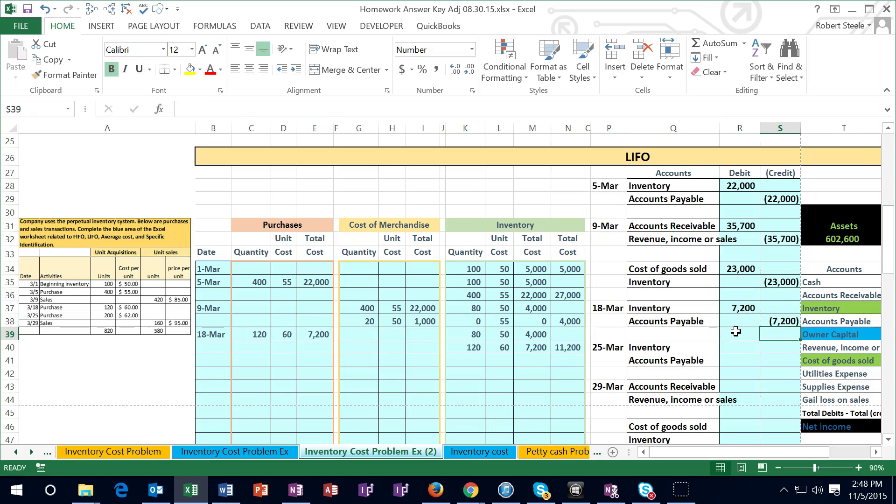
Step: Add R37 to the trial balance's Inventory entries formula in V37 and compare the ending balance in W37 with N40
key("Right")
key("Right")
key("Right")
key("Right")
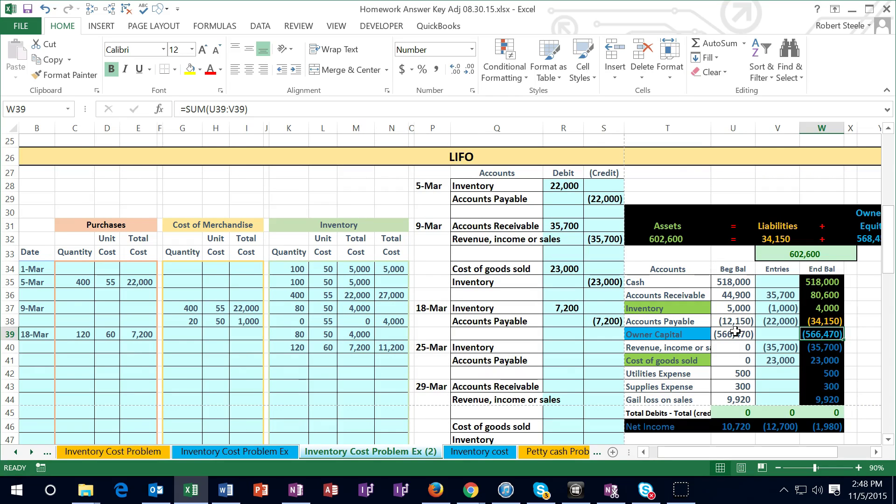
left_click(772, 307)
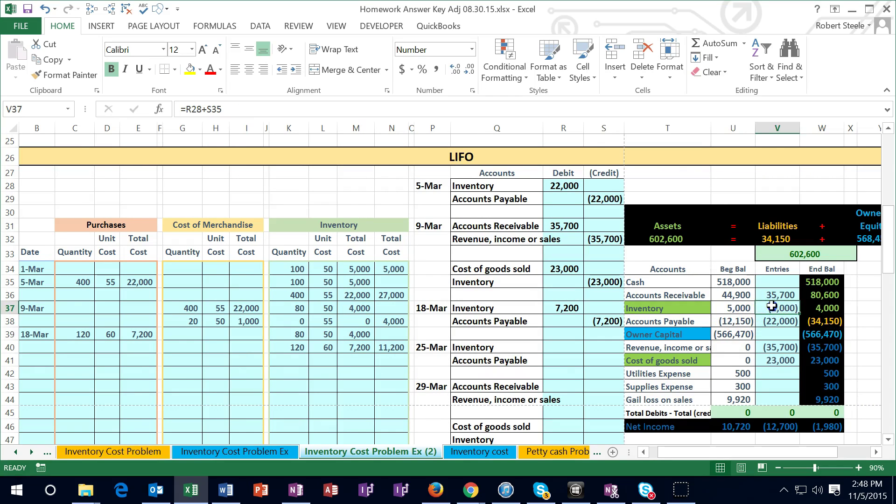
double_click(773, 307)
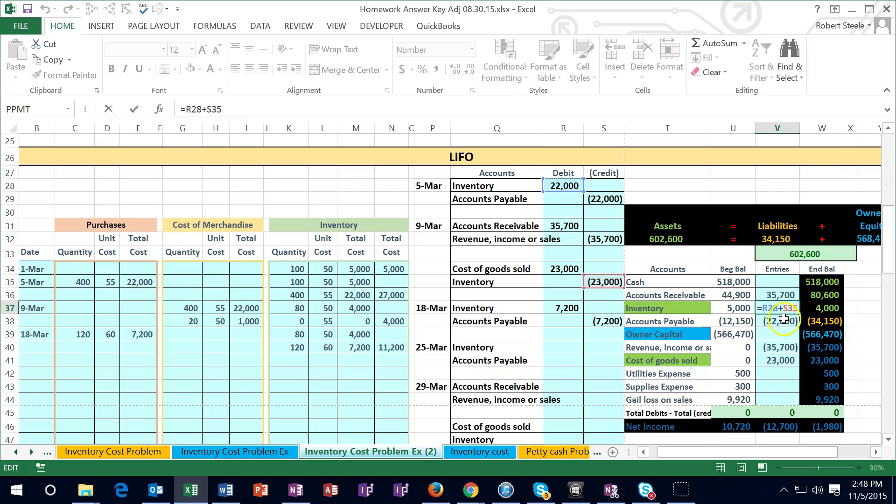
type("+")
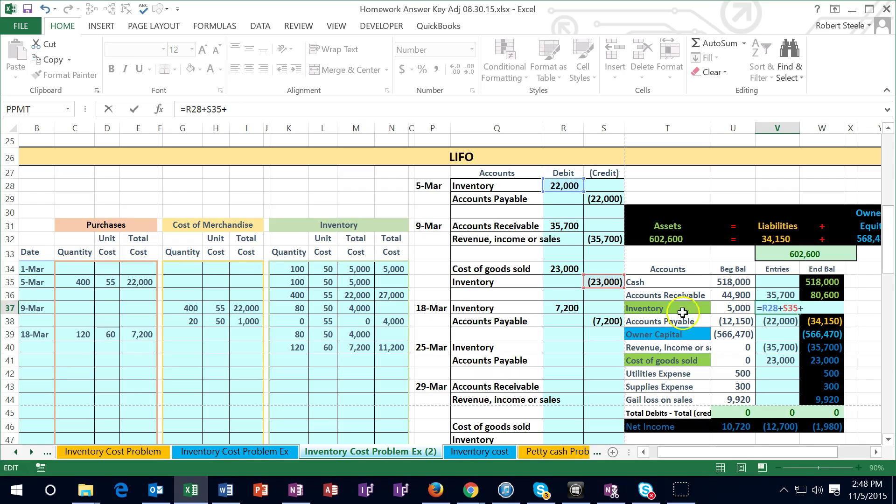
left_click(565, 309)
key("Return")
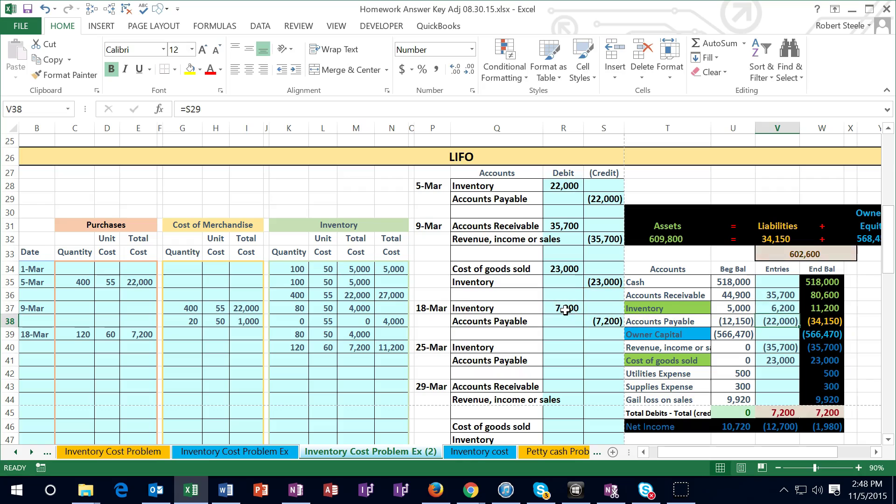
left_click(818, 310)
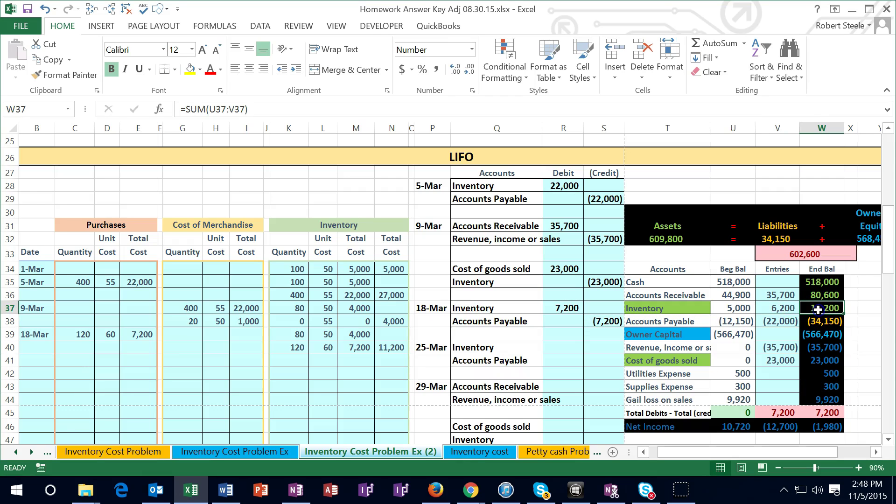
left_click(382, 348)
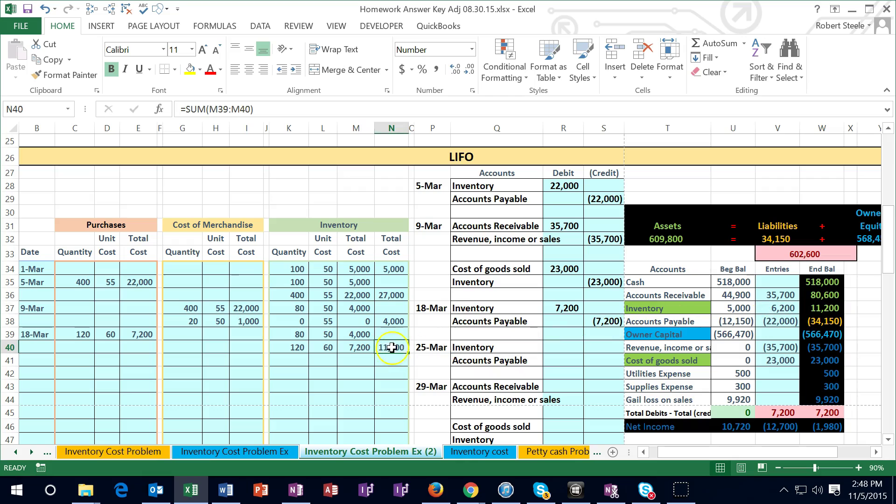
Step: Post the 18-Mar credit to Accounts Payable in V38 by extending the formula to =S29+S38
left_click(779, 320)
type("=S29+")
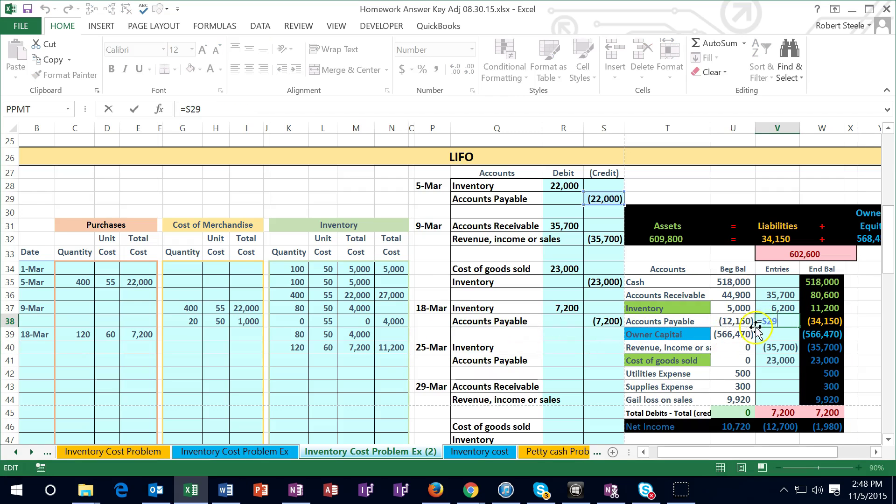
left_click(606, 322)
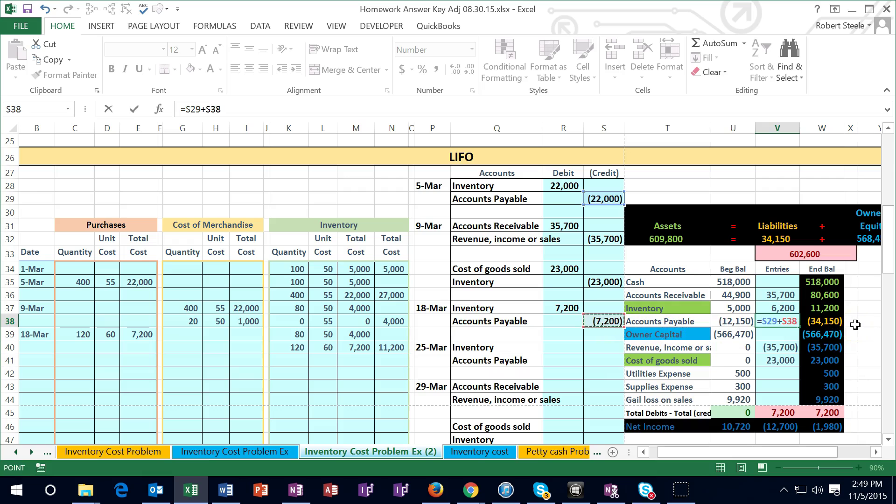
key("Return")
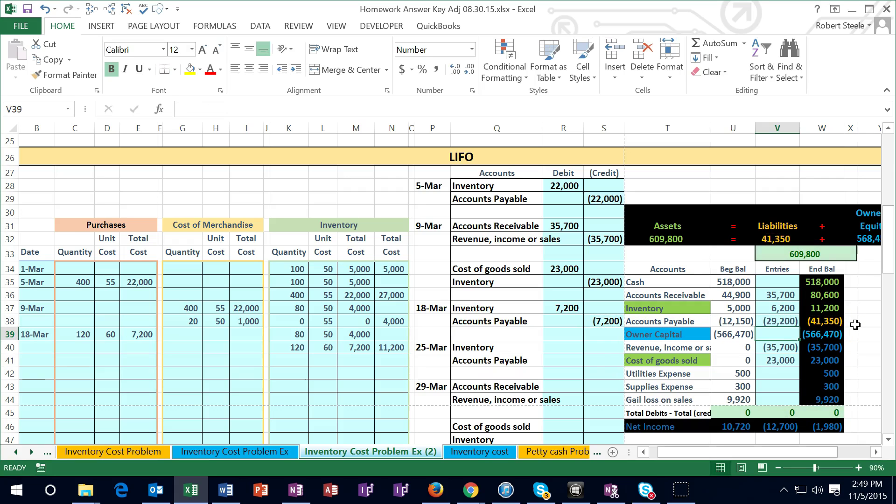
Step: Enter the date 25-Mar in B41, on the row below the 18-Mar inventory layers
key("ctrl+Left")
key("ctrl+Left")
key("ctrl+Left")
key("ctrl+Left")
key("ctrl+Left")
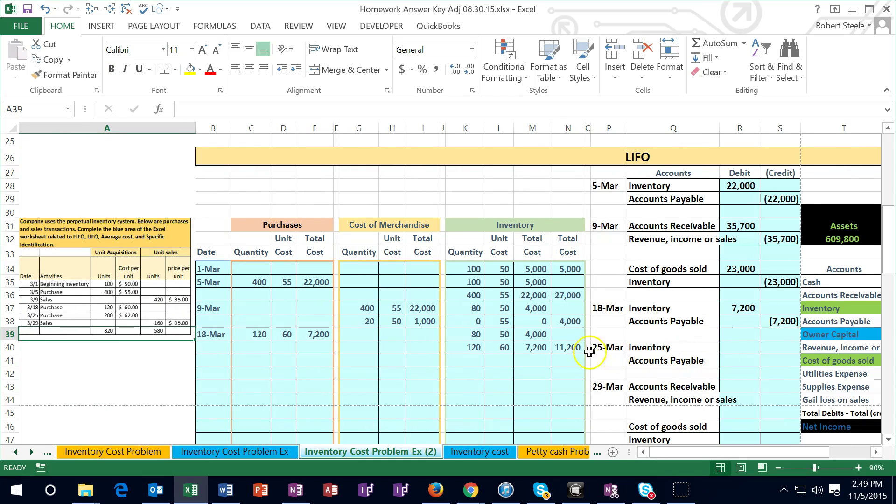
left_click(553, 358)
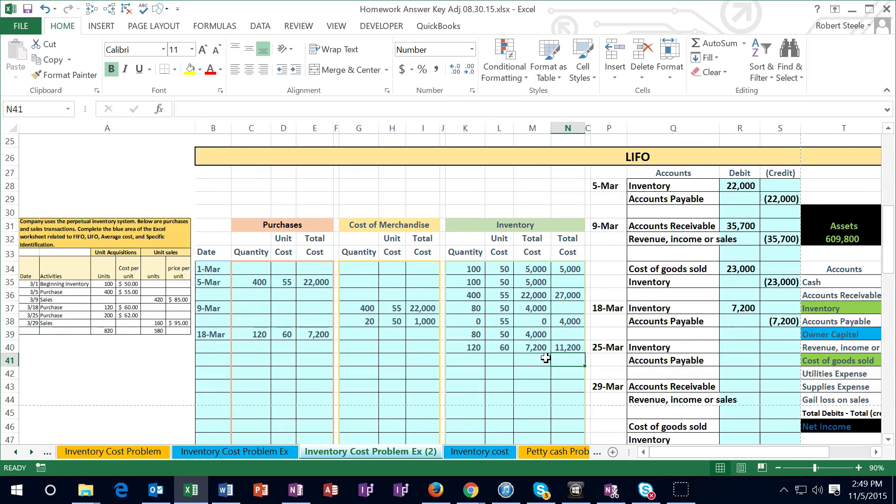
key("Left")
key("Left")
key("Left")
key("Left")
key("Left")
key("Left")
key("Left")
key("Left")
key("Left")
key("Left")
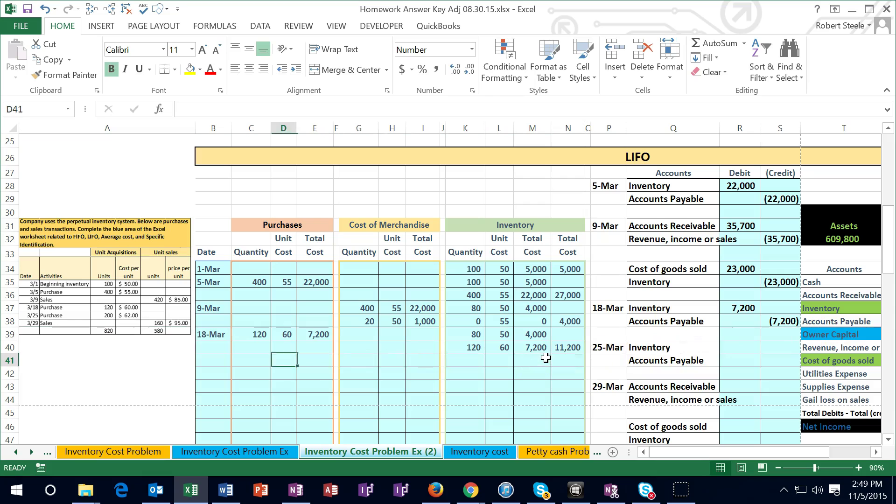
key("Left")
key("Left")
type("3")
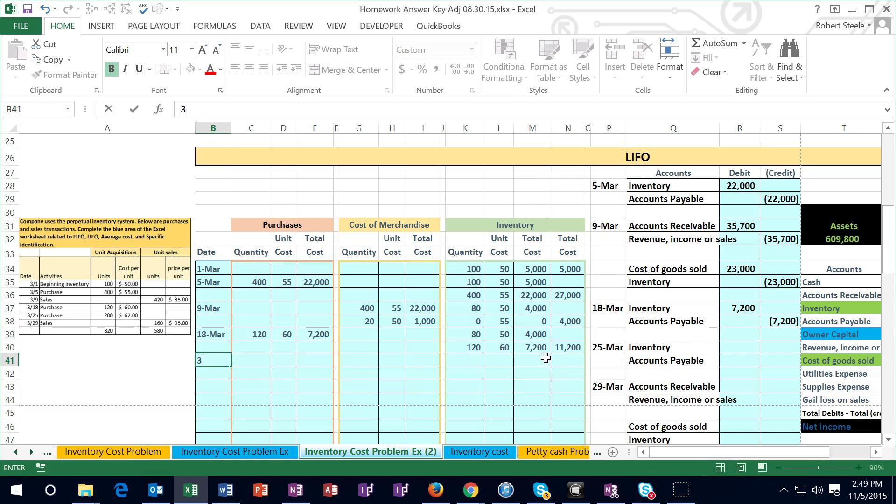
key("Return")
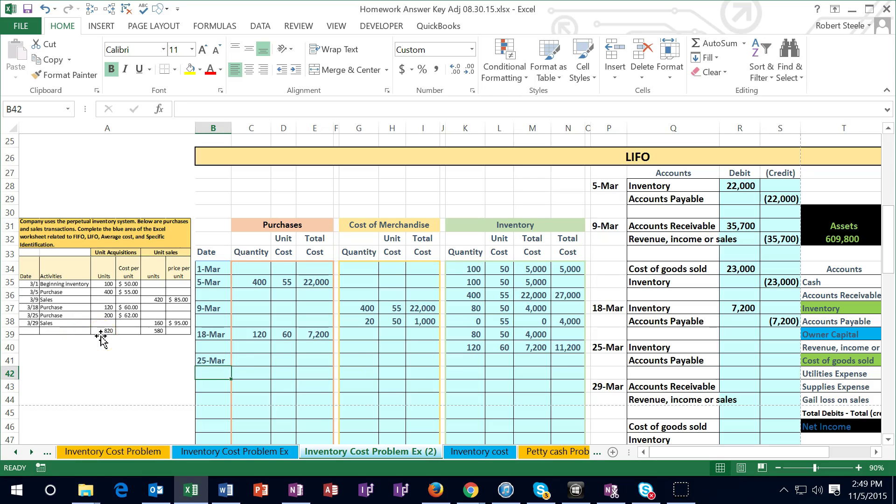
Step: Record the 25-Mar purchase in row 41 with a quantity of 200 and a unit cost of 62
key("Up")
key("Right")
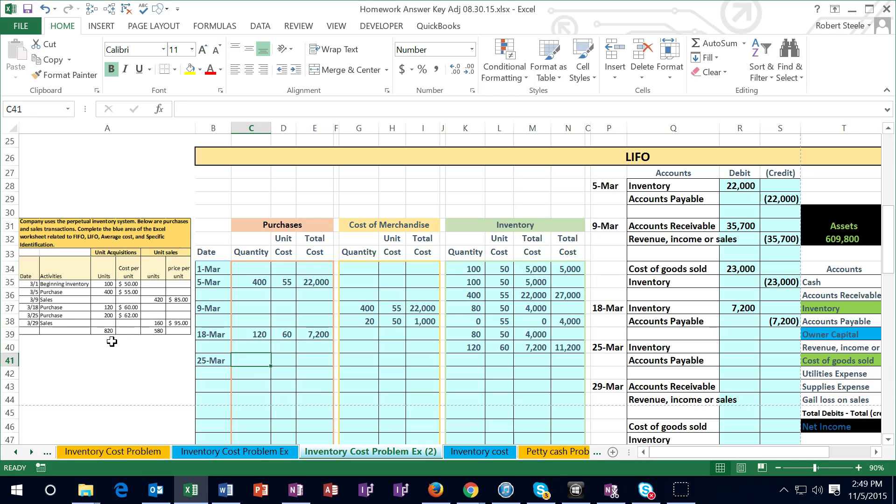
type("200")
key("Tab")
type("62")
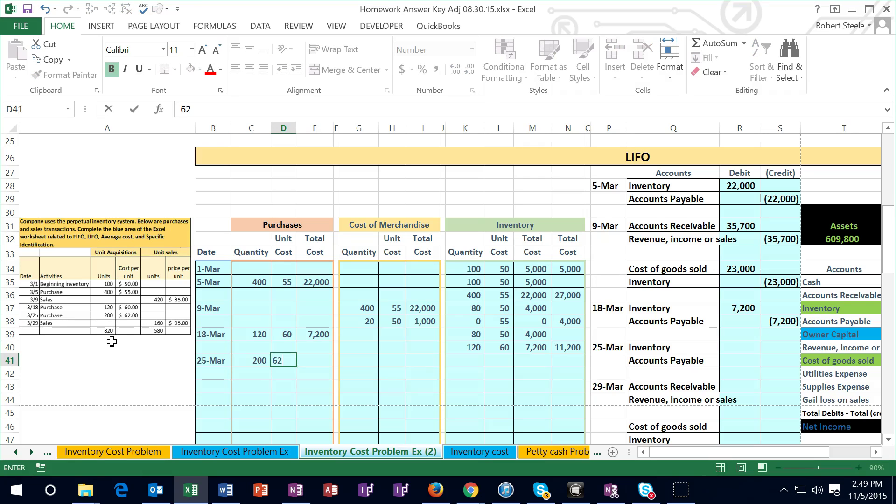
key("Tab")
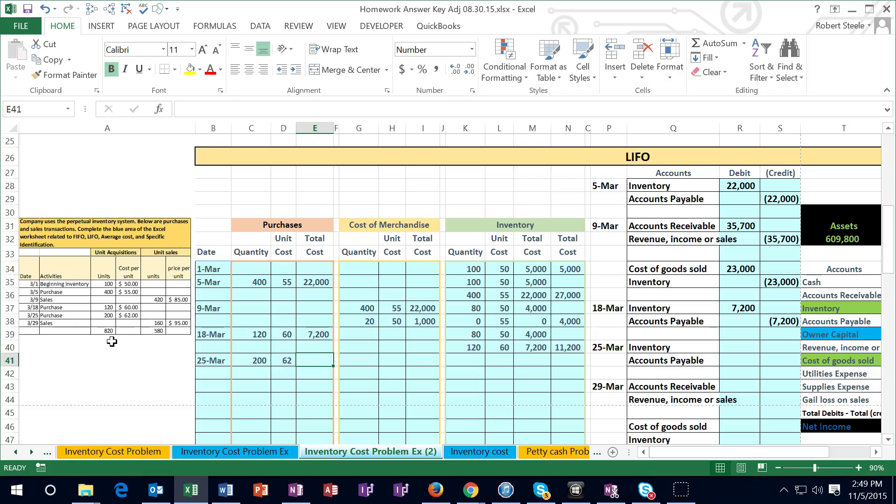
Step: Calculate the 25-Mar purchase's total cost in E41 with the formula =C41*D41
type("=")
key("Left")
key("Left")
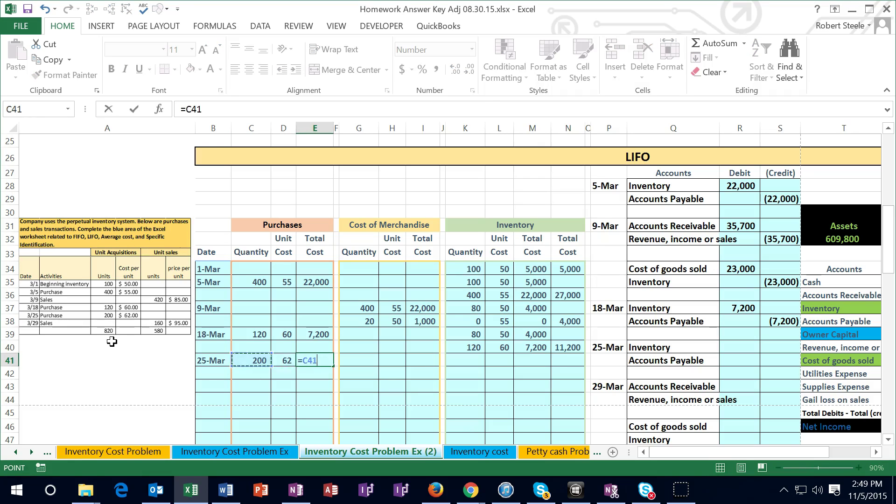
type("+")
key("Left")
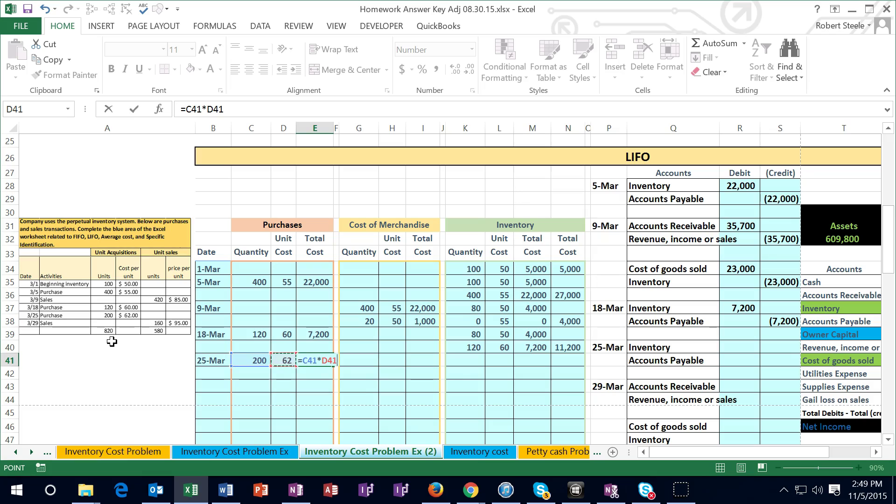
key("ctrl+Return")
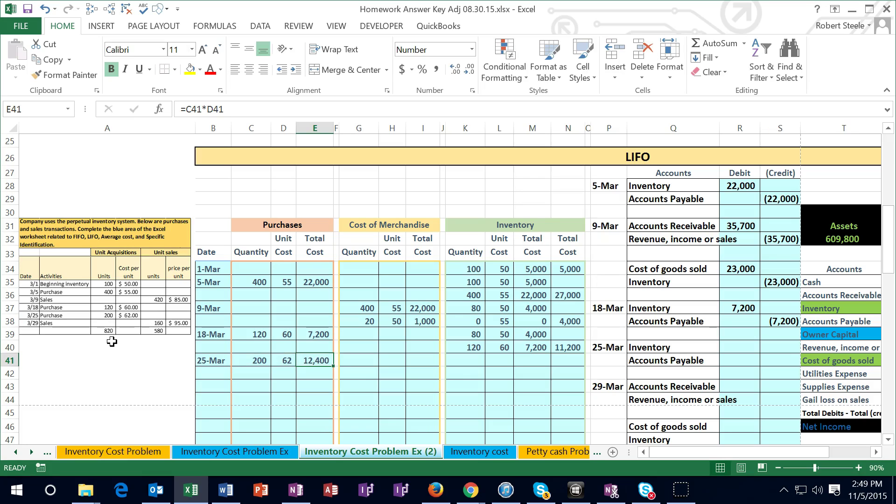
Step: Copy the 18-Mar inventory layers in K39:M40 and paste them as values into the 25-Mar rows starting at K41
left_click_drag(216, 334, 567, 351)
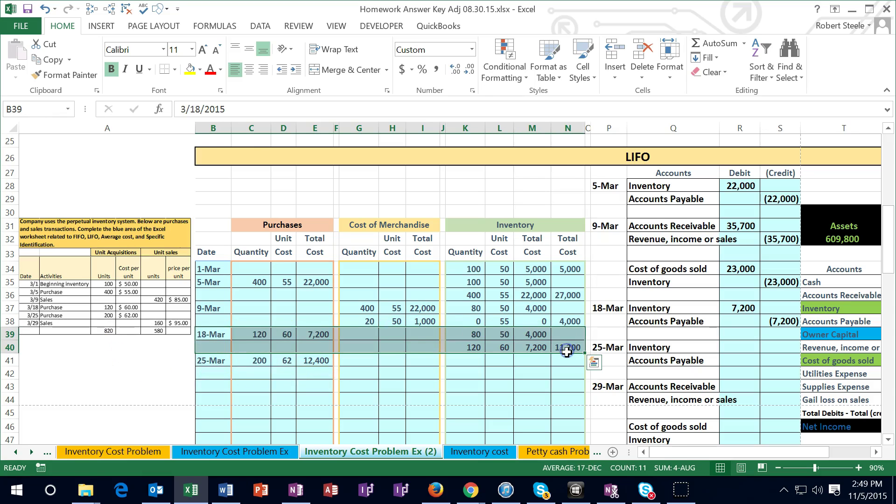
left_click_drag(467, 335, 525, 342)
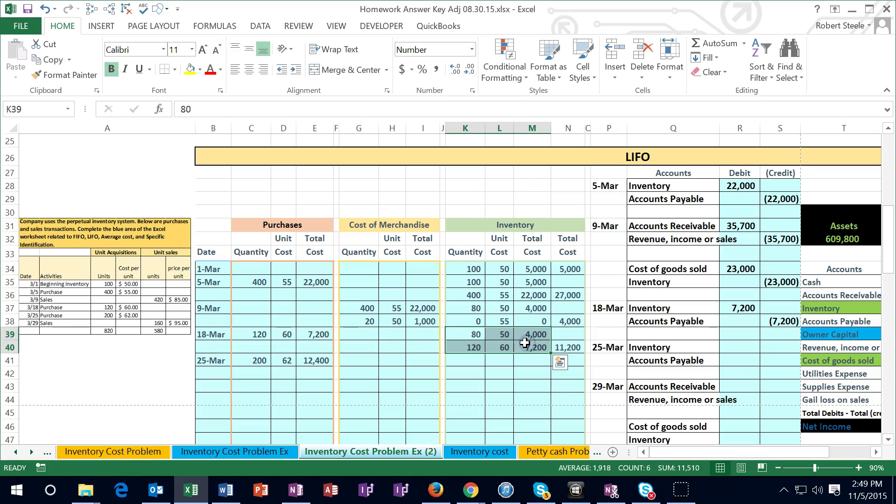
right_click(524, 343)
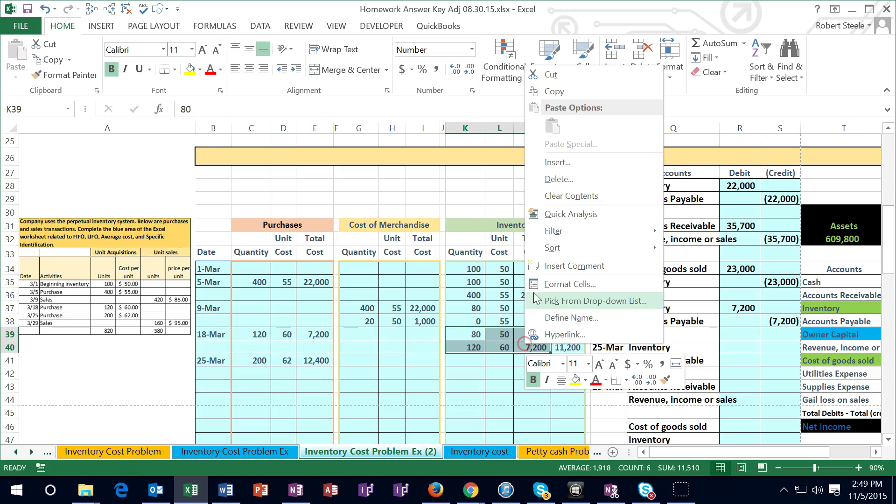
left_click(555, 93)
right_click(475, 362)
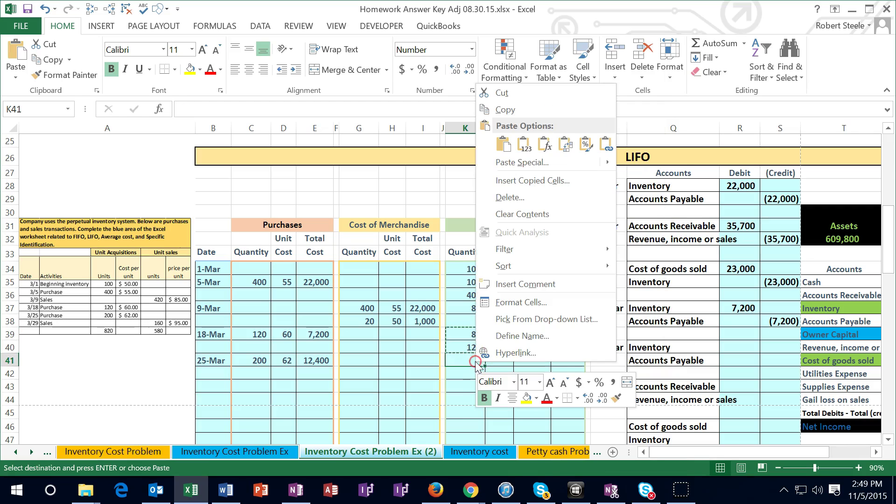
left_click(524, 145)
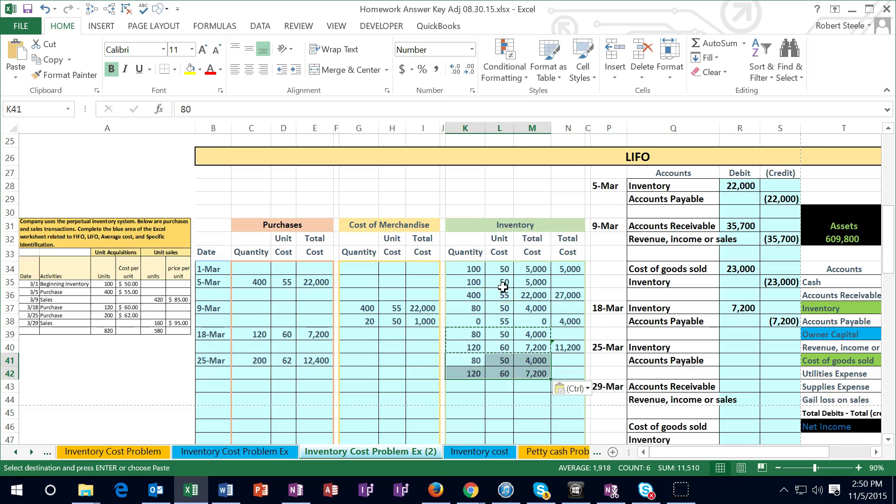
left_click_drag(260, 360, 310, 358)
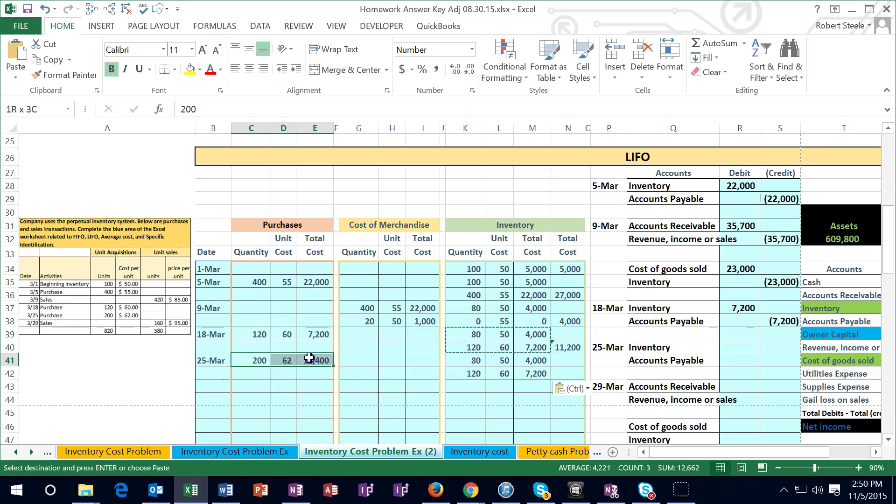
left_click_drag(215, 361, 540, 371)
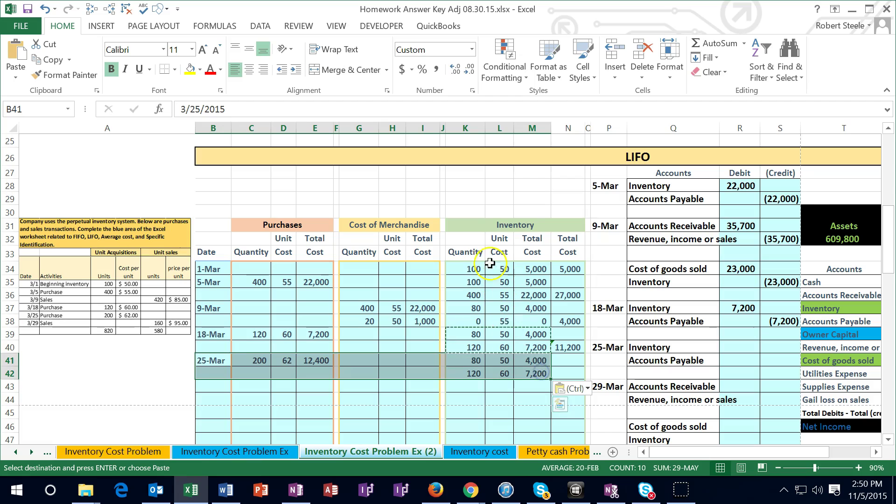
Step: Copy the 25-Mar purchase in C41:E41 and paste it as values into the inventory layers at K43
left_click(538, 225)
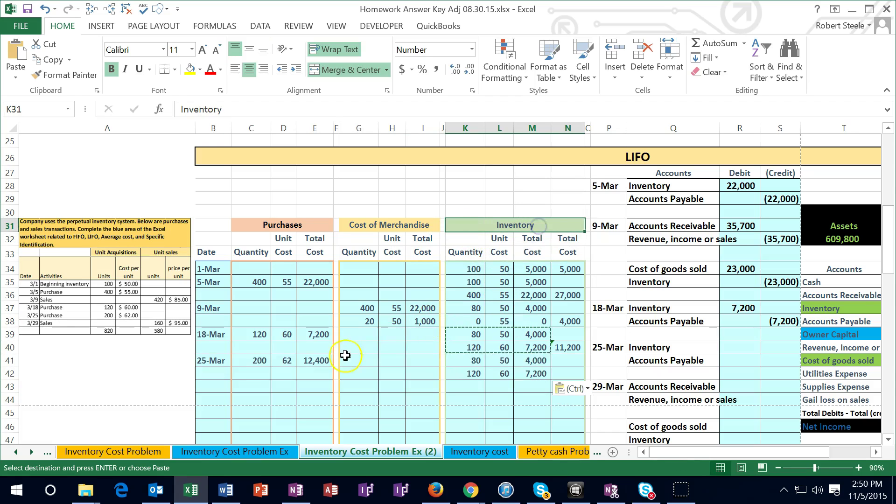
left_click_drag(247, 360, 311, 361)
right_click(312, 361)
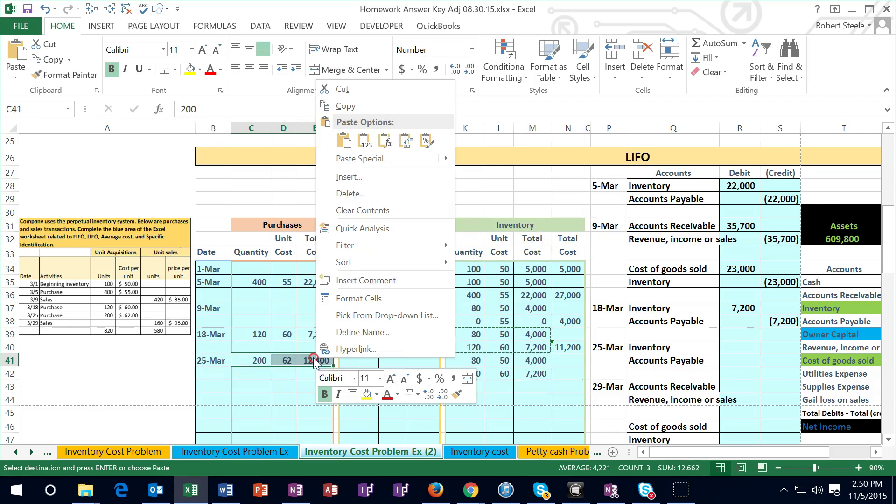
left_click(345, 107)
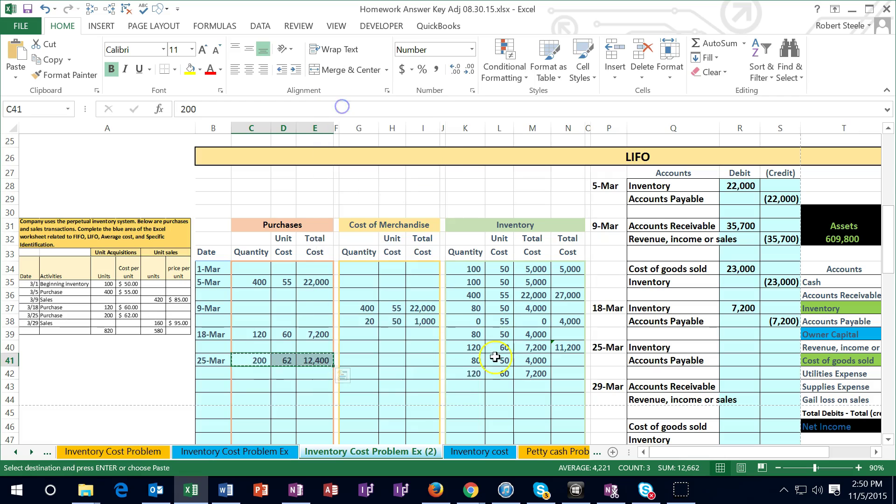
left_click(465, 383)
left_click(465, 382)
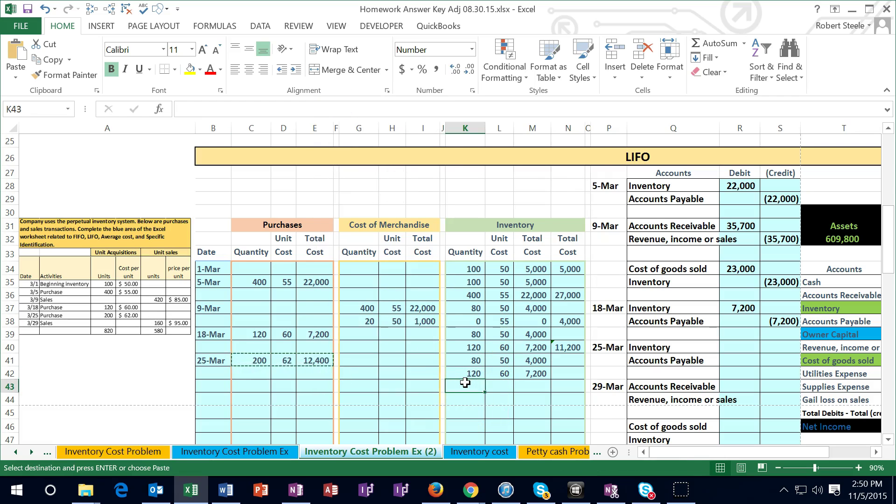
right_click(465, 383)
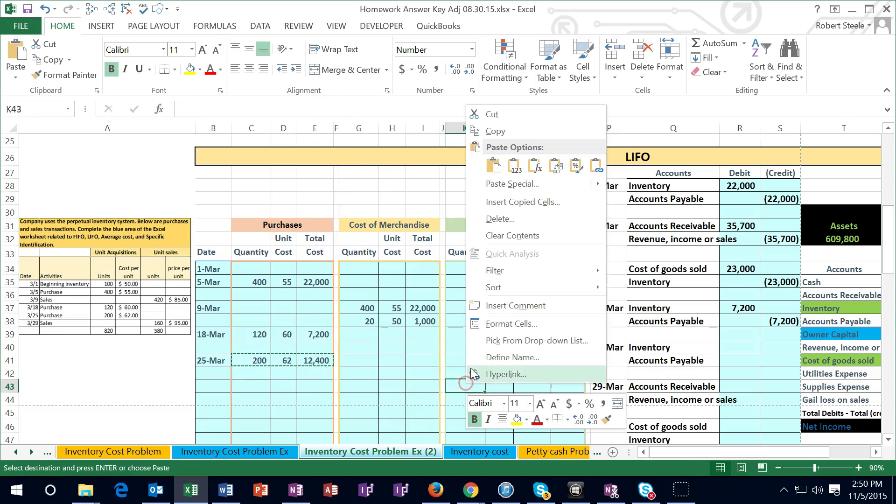
left_click(516, 171)
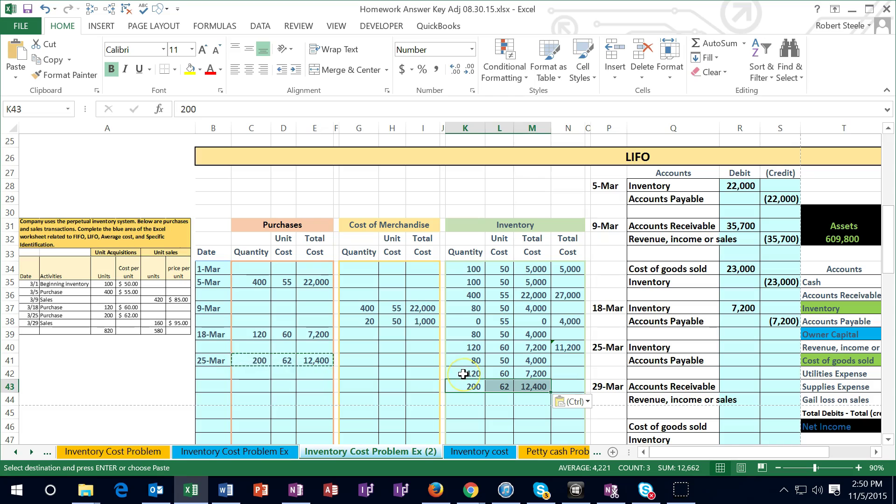
Step: Total the 25-Mar inventory layers in N43 with the formula =SUM(M41:M43)
left_click(465, 384)
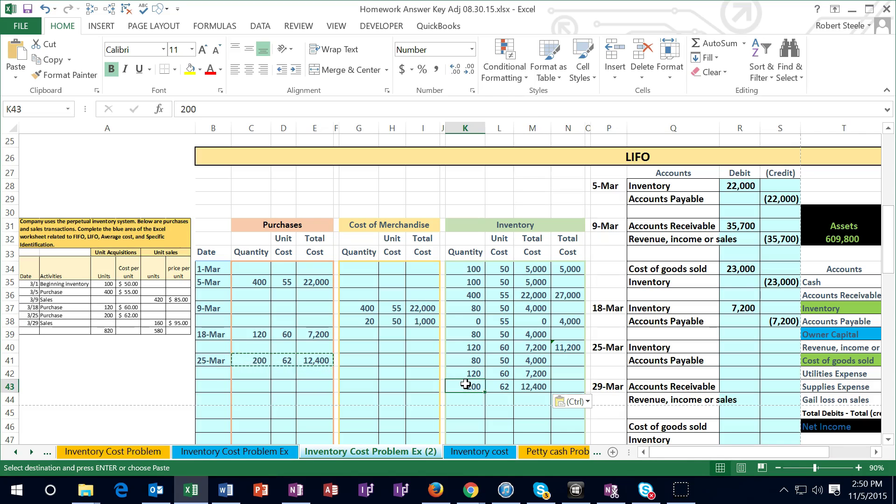
left_click(467, 374)
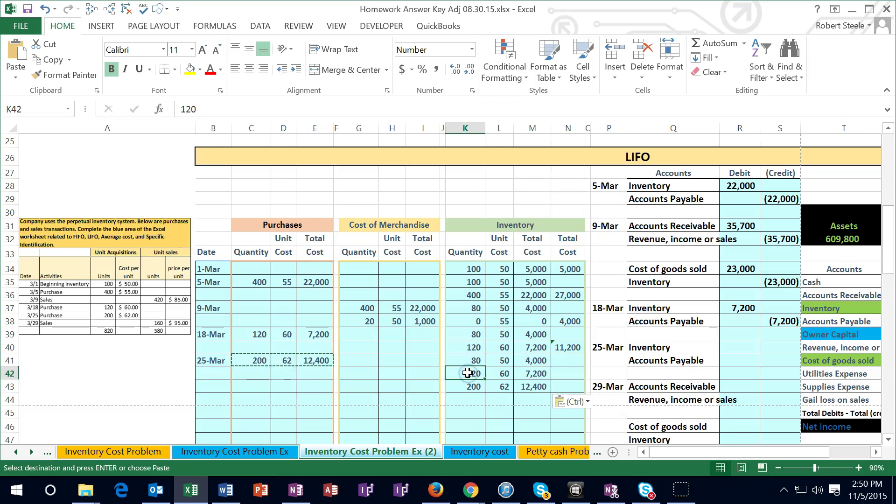
left_click(464, 387)
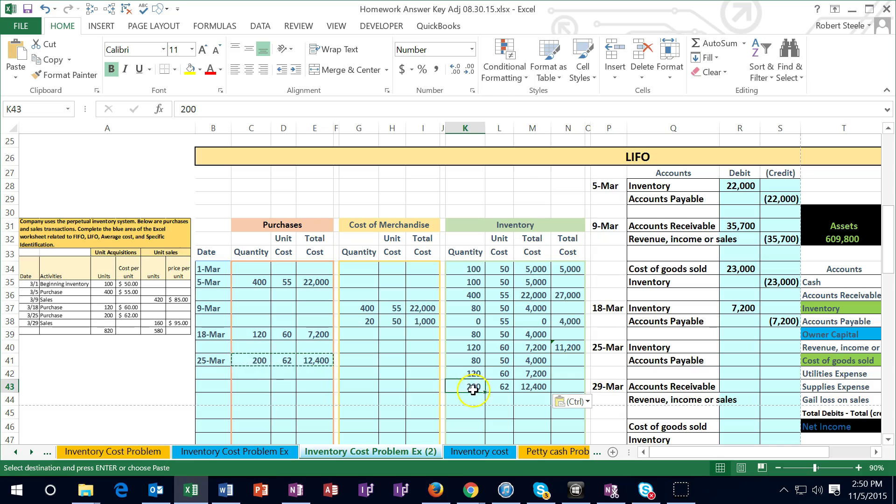
left_click(563, 387)
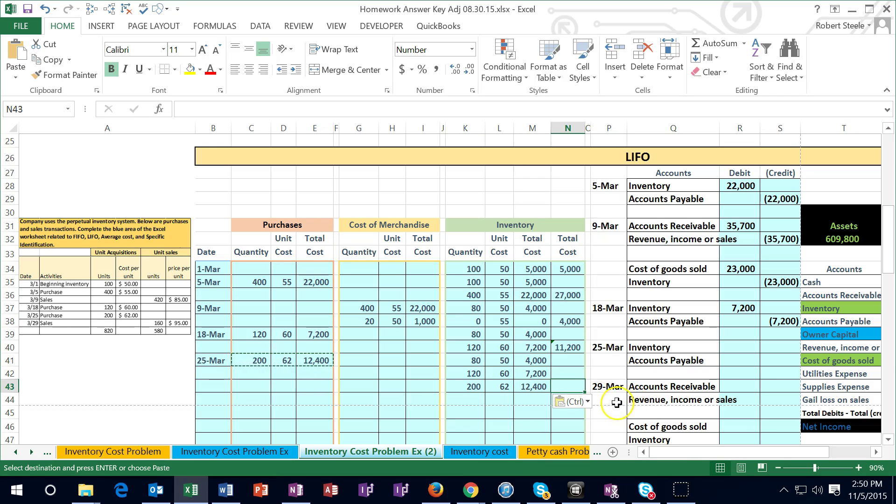
type("=sum(")
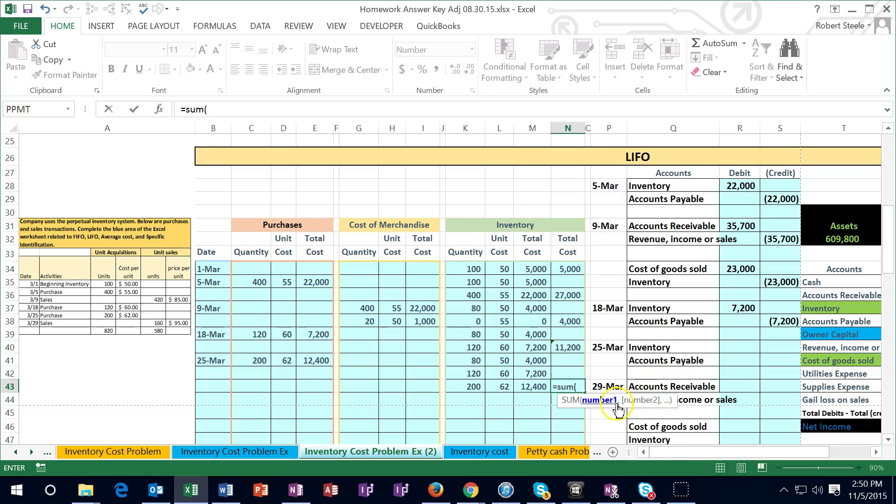
left_click_drag(535, 361, 545, 387)
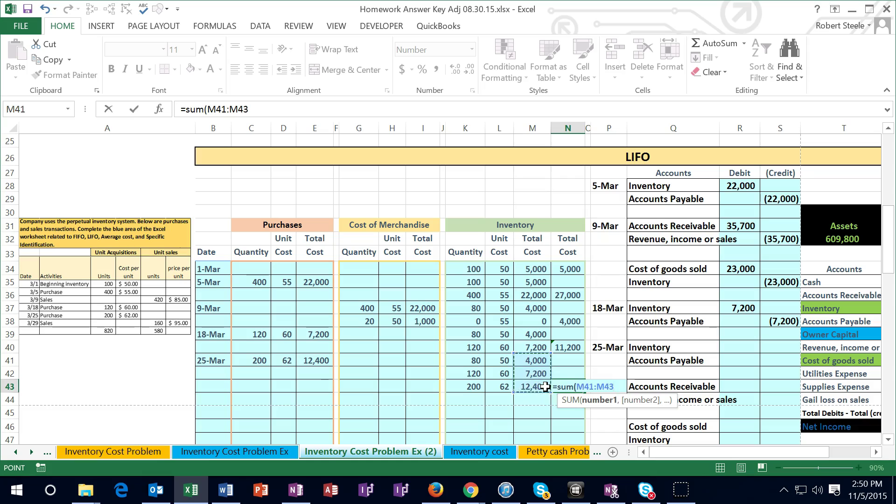
key("Return")
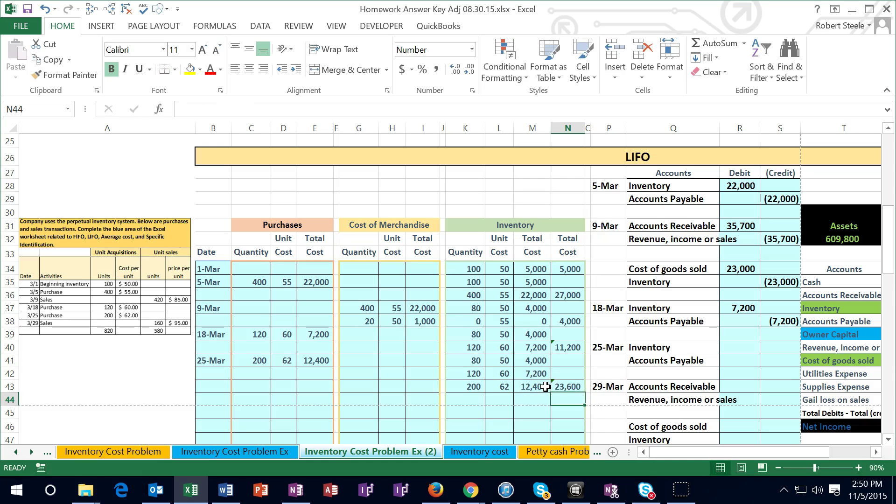
Step: Record the 25-Mar journal entry, debiting Inventory in R40 with =E41 and crediting Accounts Payable in S41 with -R40
left_click(742, 348)
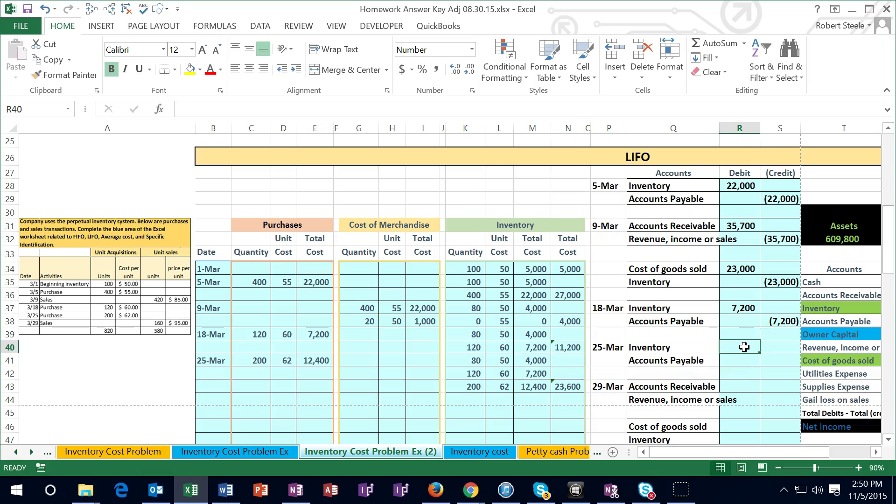
type("=")
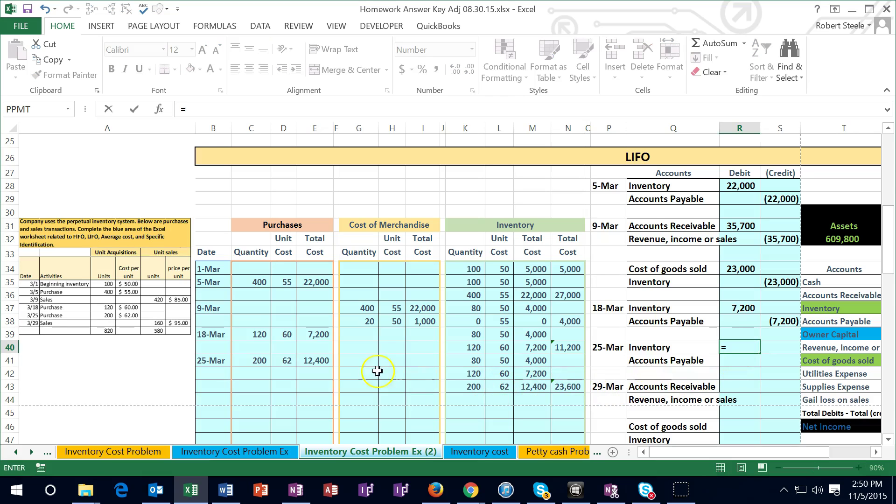
left_click(325, 361)
key("Return")
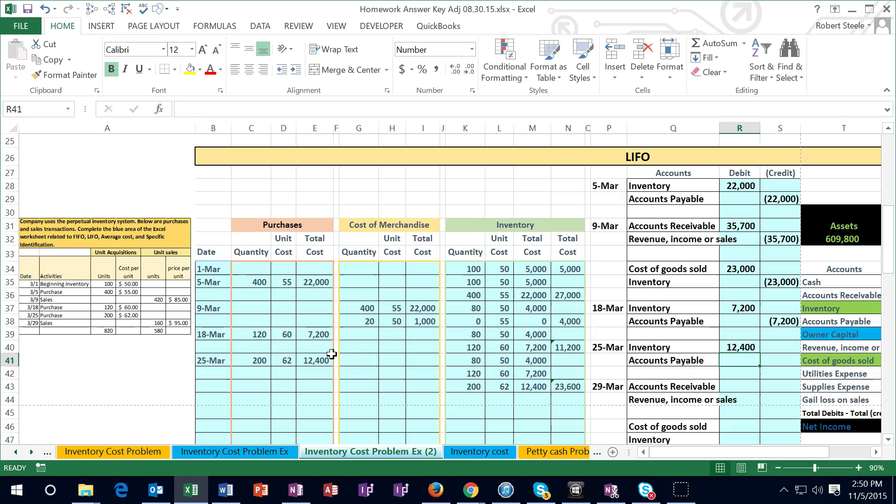
key("Tab")
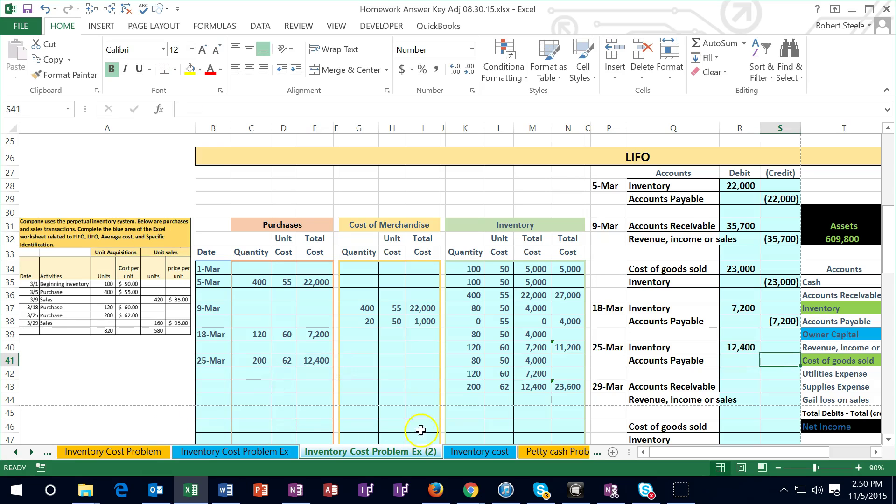
type("-")
key("Up")
key("Left")
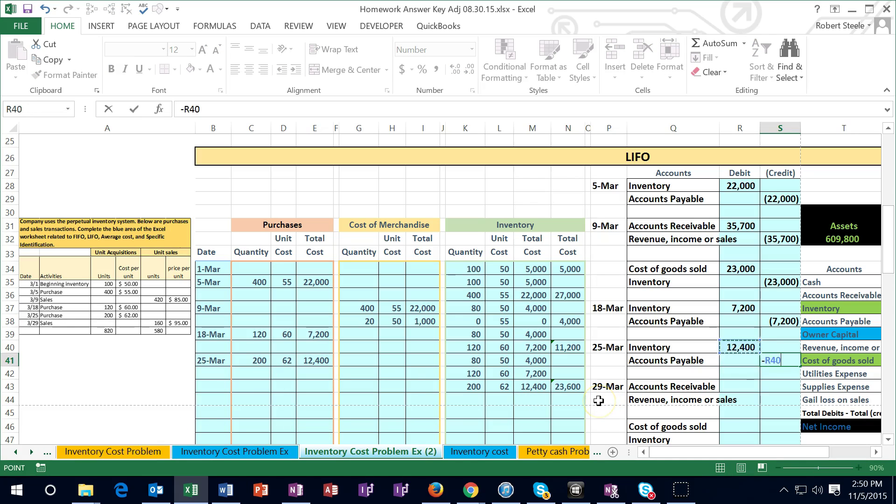
key("Return")
Step: Extend the Inventory entries formula in V37 to =R28+S35+R37+R40 and compare the ending balance in W37 with the inventory total in N43
key("Right")
key("Right")
key("Right")
key("Right")
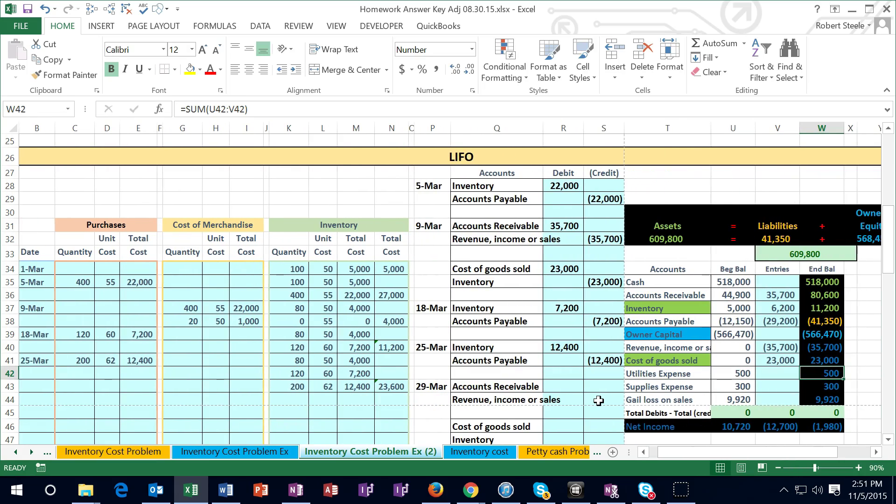
key("Right")
key("Right")
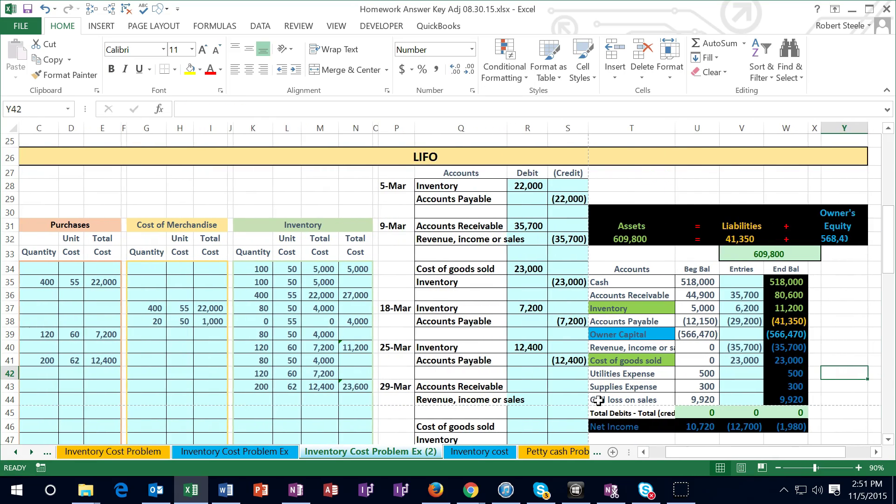
double_click(784, 308)
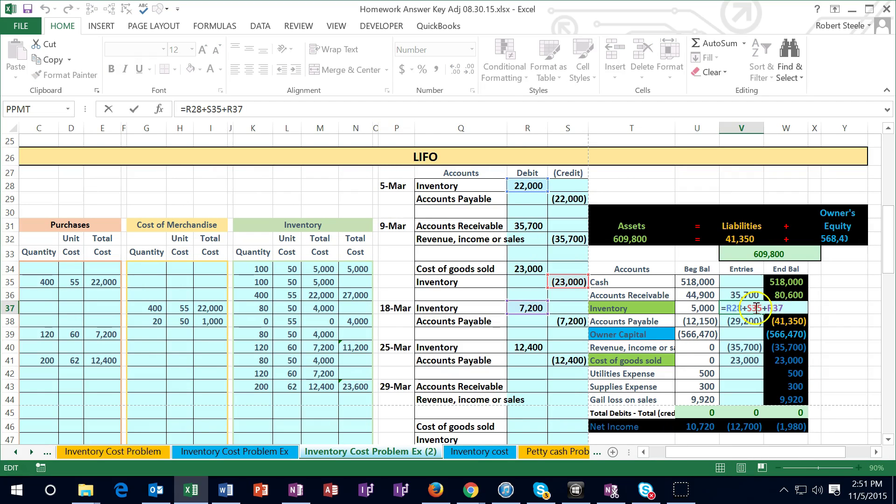
left_click(528, 347)
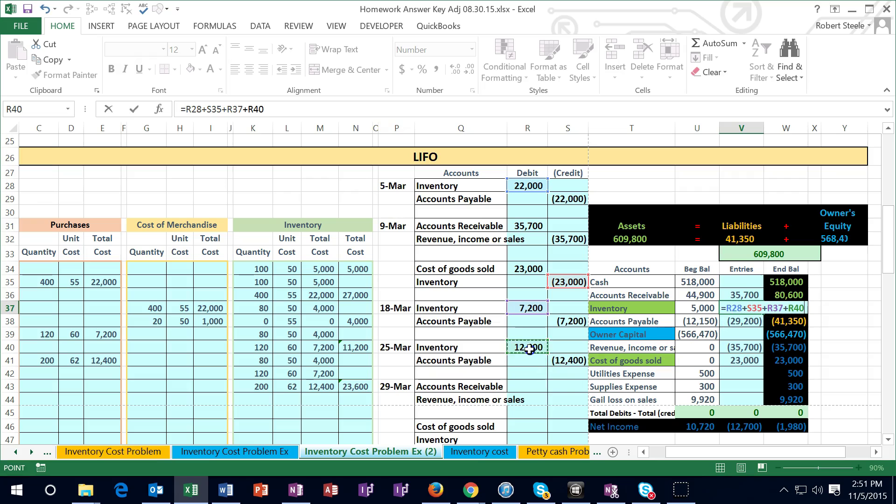
key("Return")
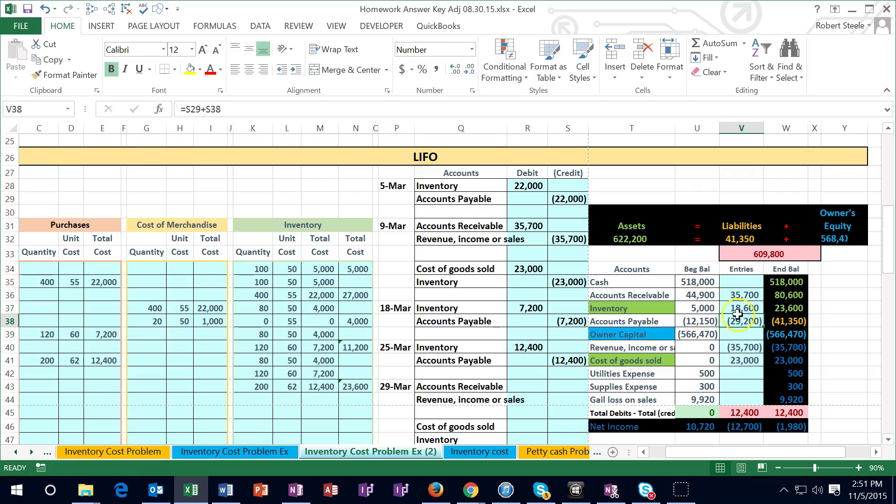
left_click(773, 309)
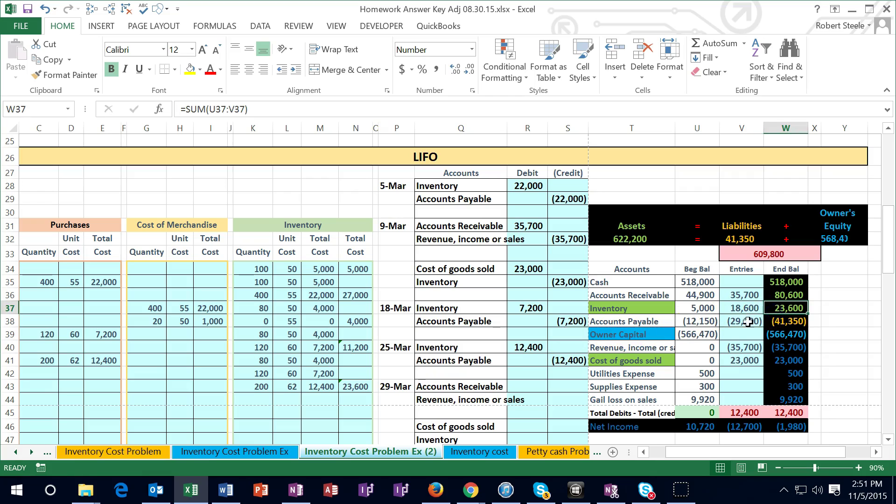
left_click(357, 387)
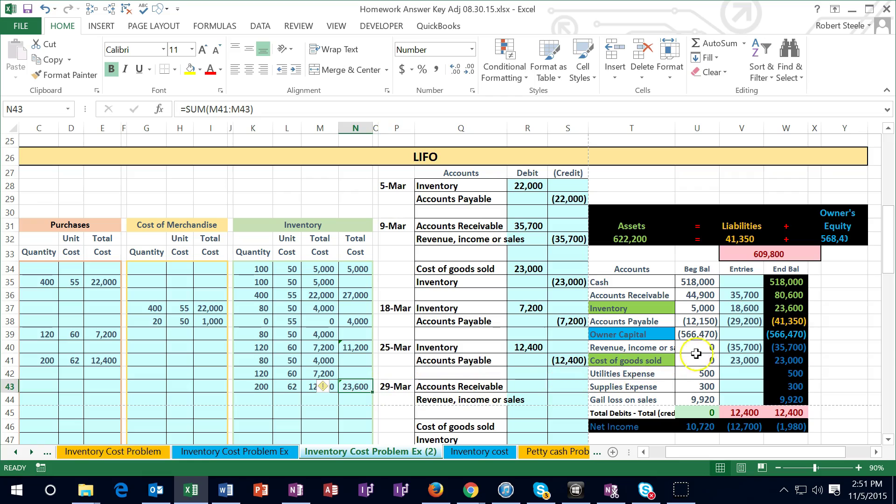
Step: Extend the Accounts Payable entries formula in V38 to =S29+S38+S41 to post the 25-Mar credit
left_click(734, 321)
double_click(735, 321)
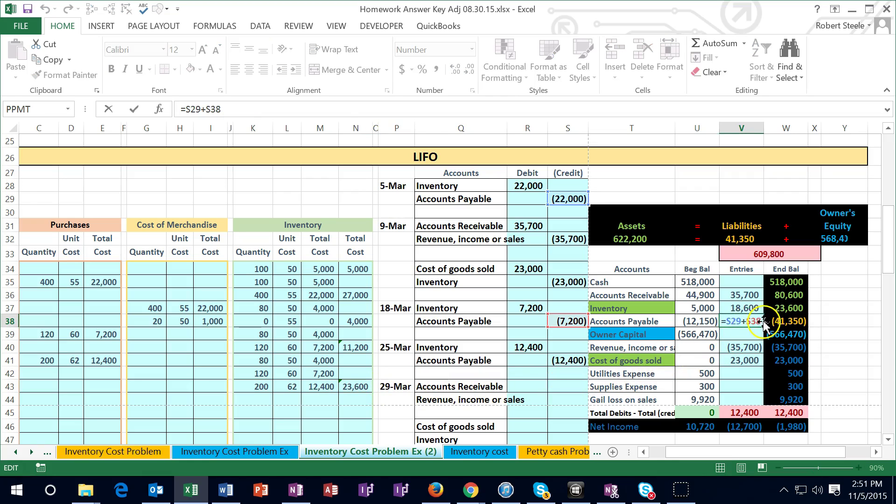
type("+")
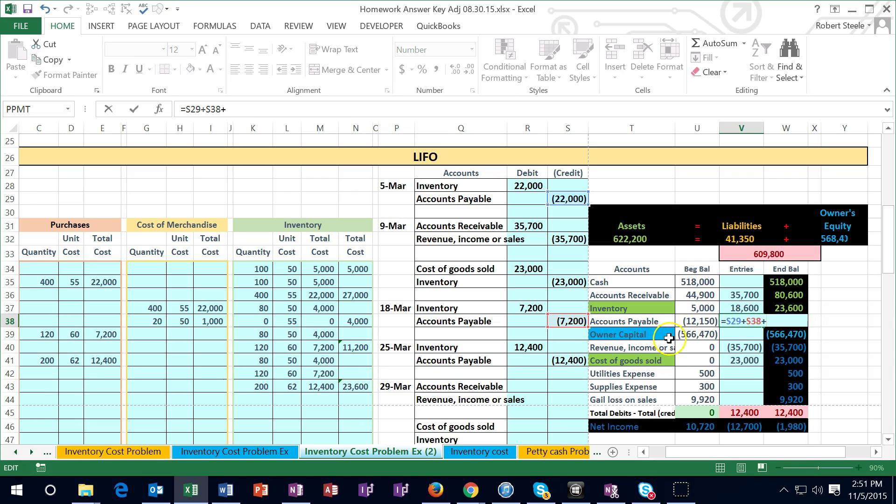
left_click(567, 360)
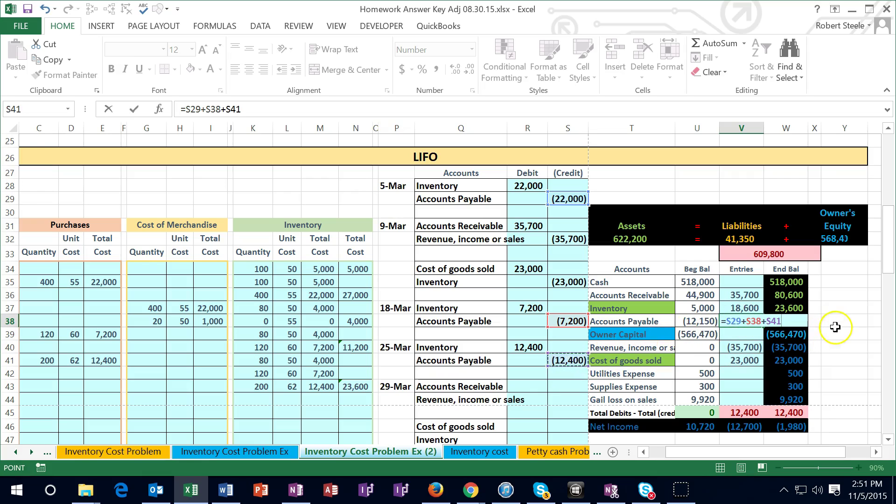
key("Return")
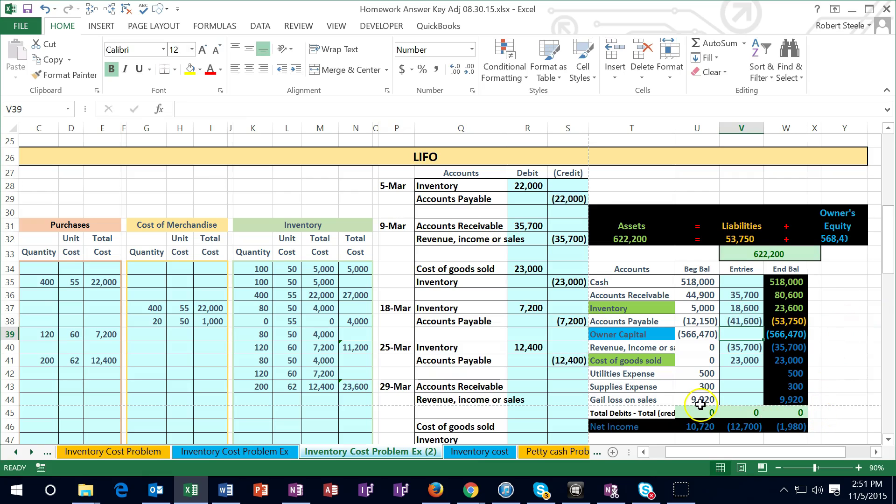
Step: Enter the date 29-Mar in B44, on the row below the 25-Mar inventory layers
key("Left")
key("Left")
key("Left")
key("Left")
key("Left")
key("Left")
key("Left")
key("Left")
key("Left")
key("Left")
key("Left")
key("Left")
key("Left")
key("Left")
key("Left")
key("Left")
key("Left")
key("Left")
key("Left")
key("Left")
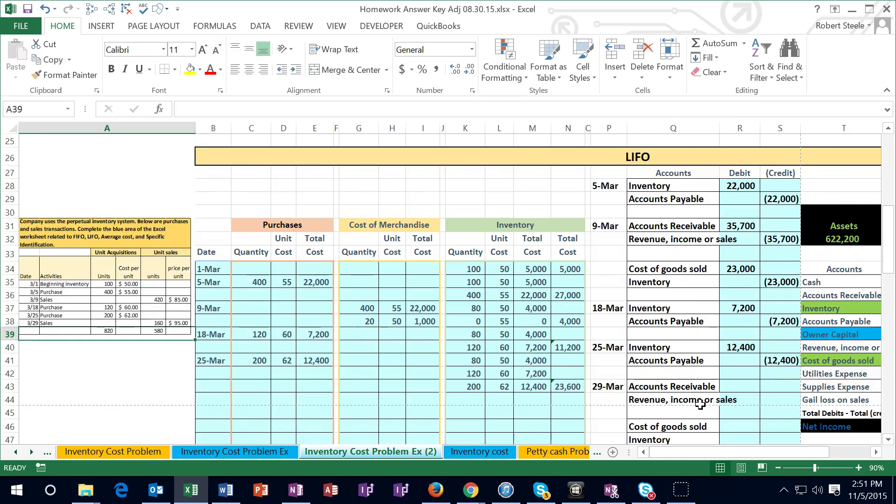
left_click(554, 400)
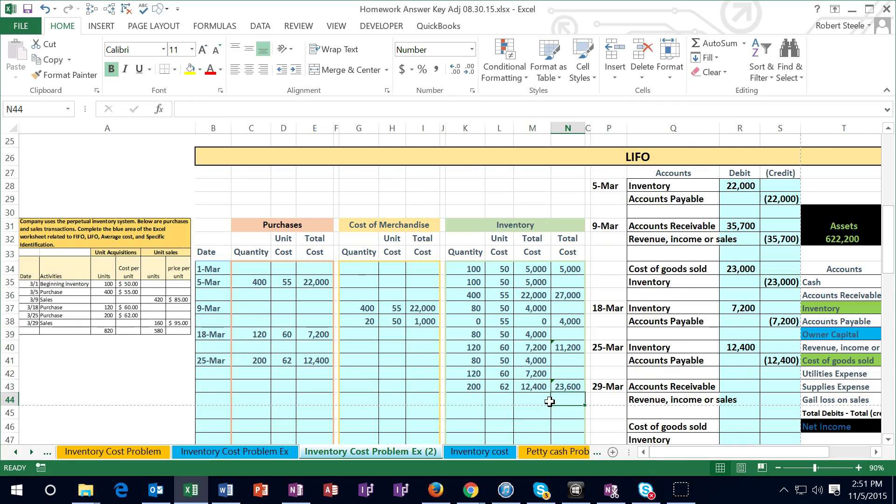
key("Left")
key("Left")
key("Left")
key("Left")
key("Left")
key("Left")
key("Left")
key("Left")
key("Left")
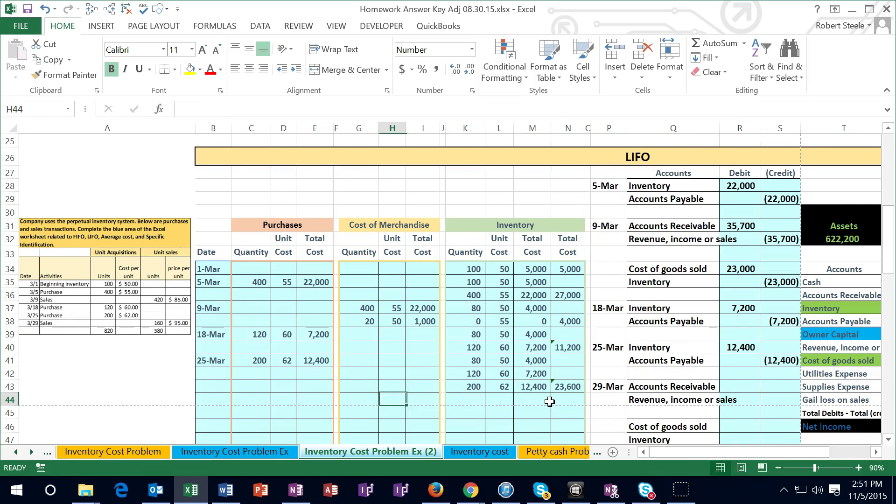
key("Left")
key("Left")
key("Left")
key("Left")
key("Right")
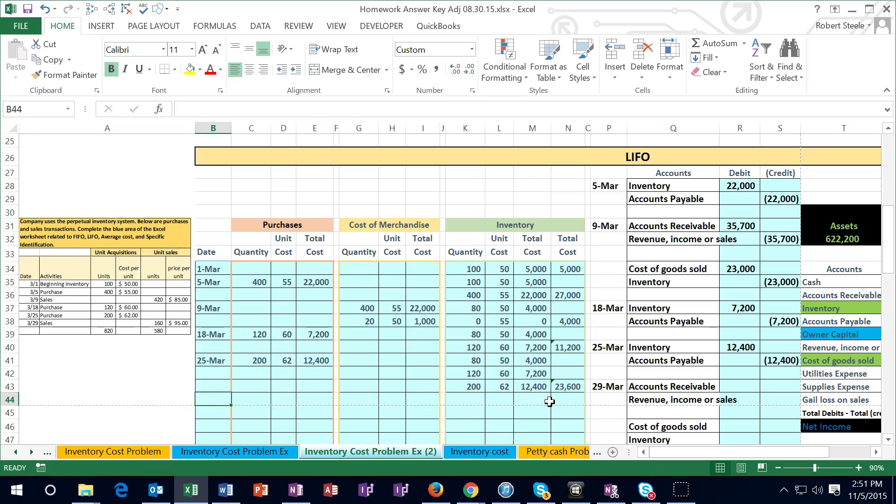
type("3")
key("Return")
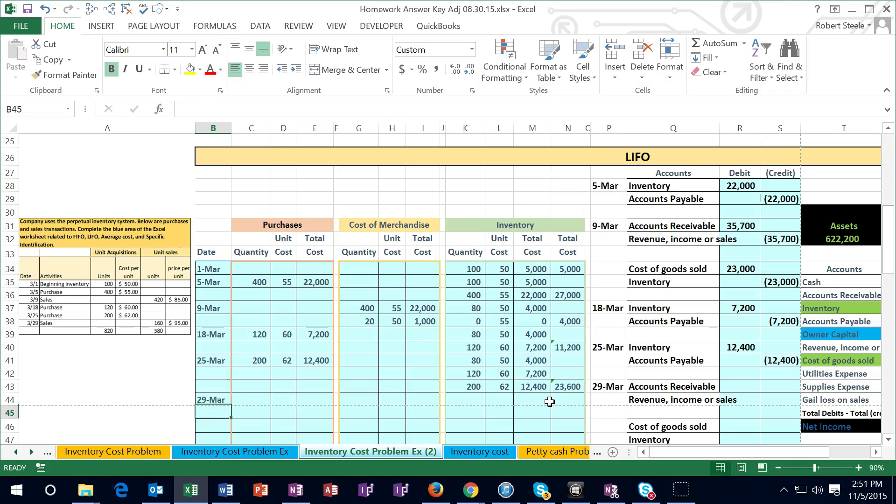
key("Right")
key("Up")
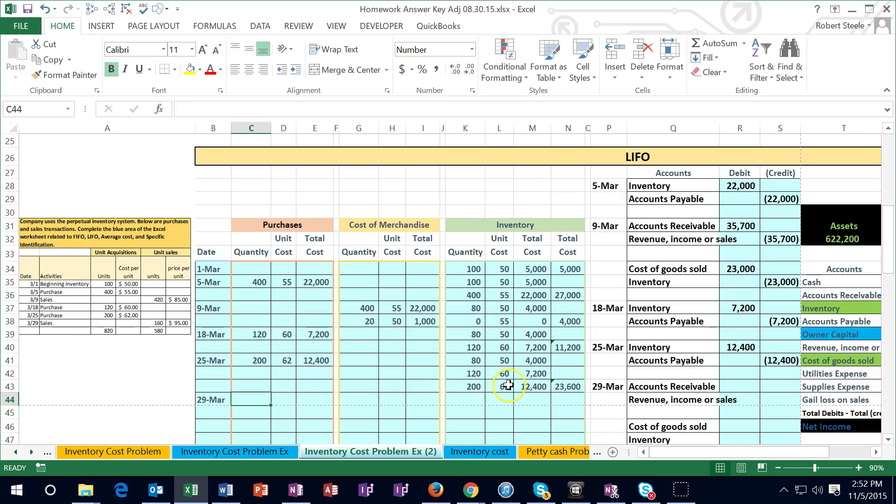
Step: Review the 25-Mar inventory layers in K41:M43, and enter 160 in G44 as the quantity sold on 29-Mar
key("Right")
key("Right")
key("Right")
key("Right")
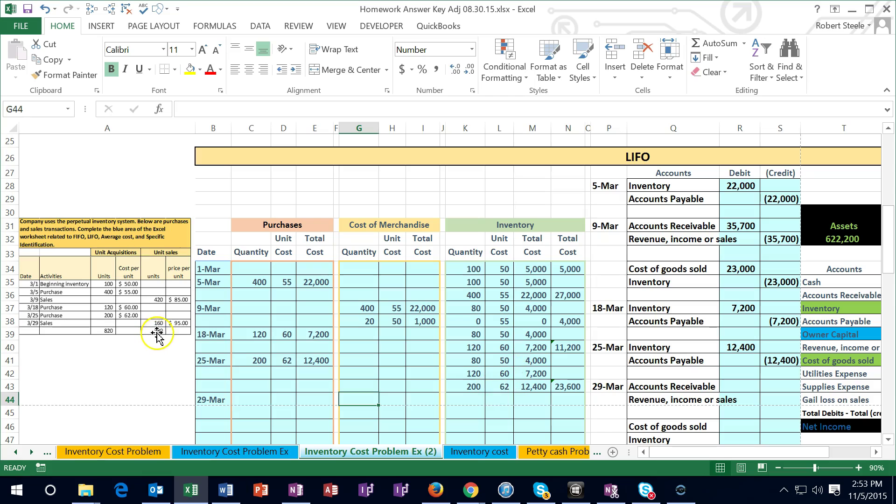
left_click_drag(458, 363, 530, 390)
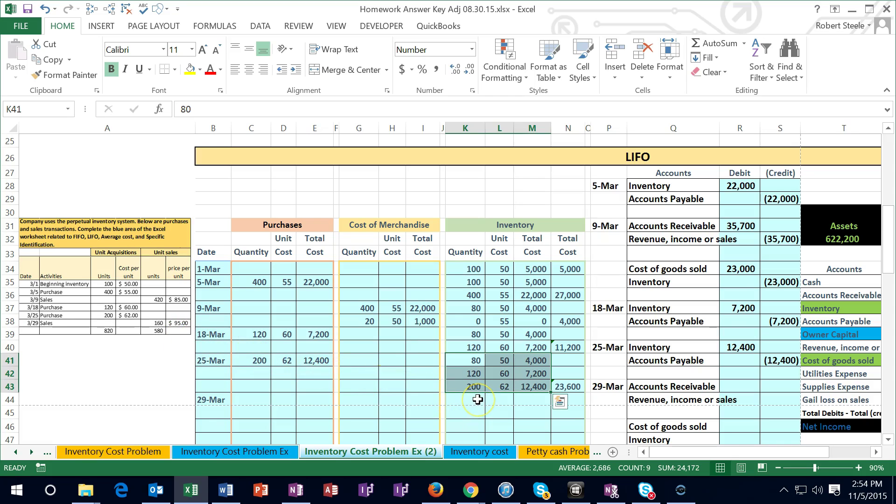
left_click(359, 397)
type("160")
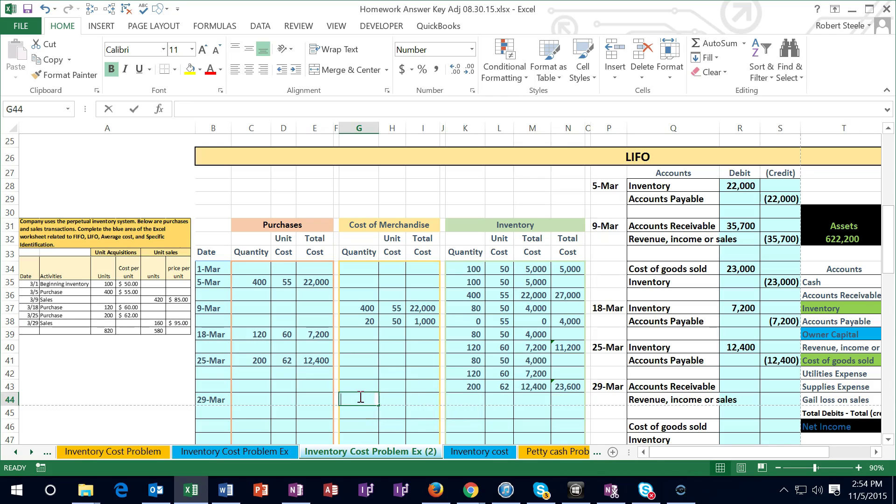
Step: Set the unit cost of the 29-Mar sale in H44 to +L43, the latest purchase layer's cost
key("Tab")
type("+")
key("Right")
key("Right")
key("Right")
key("Right")
key("Up")
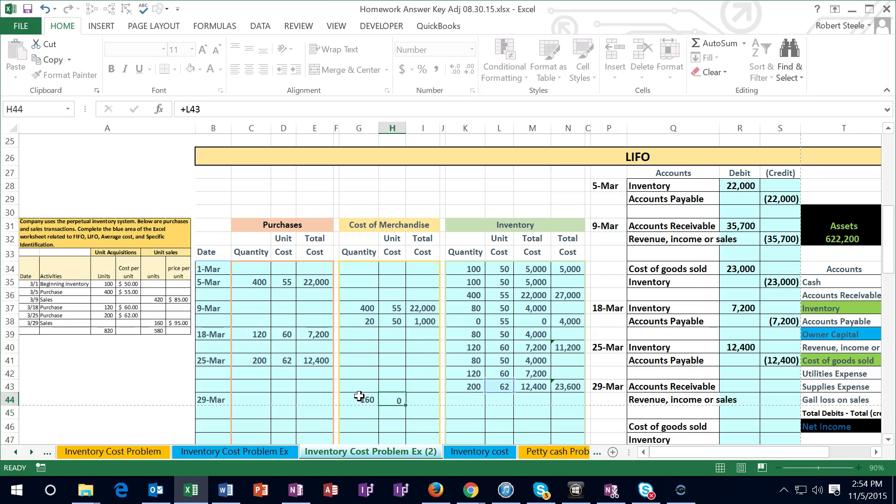
key("Tab")
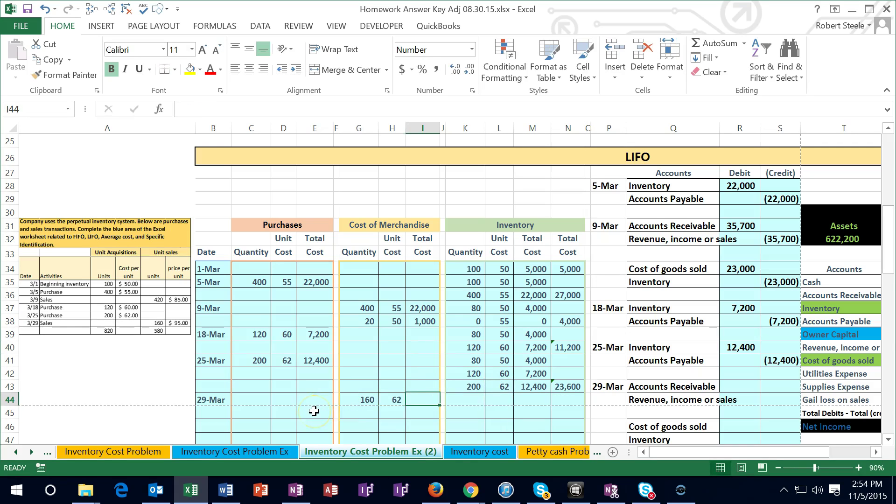
Step: Calculate the total cost of the 29-Mar sale in I44 with =G44*H44
type("=")
key("Left")
key("Left")
type("*")
key("Left")
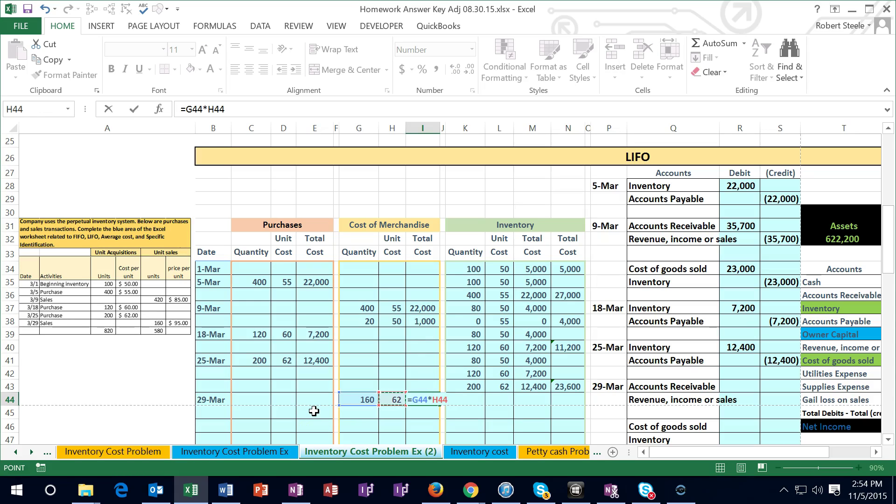
key("ctrl+Return")
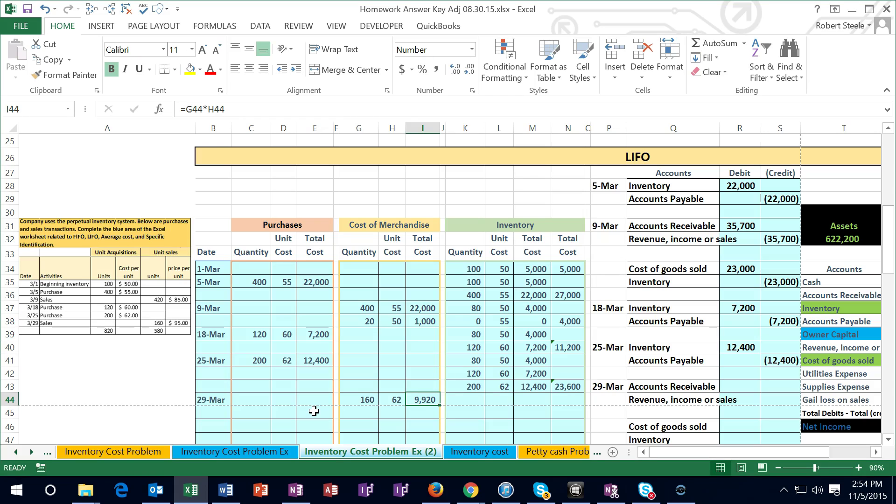
Step: Copy the two older inventory layers in K41:M42 and paste them as values starting at K44
key("Right")
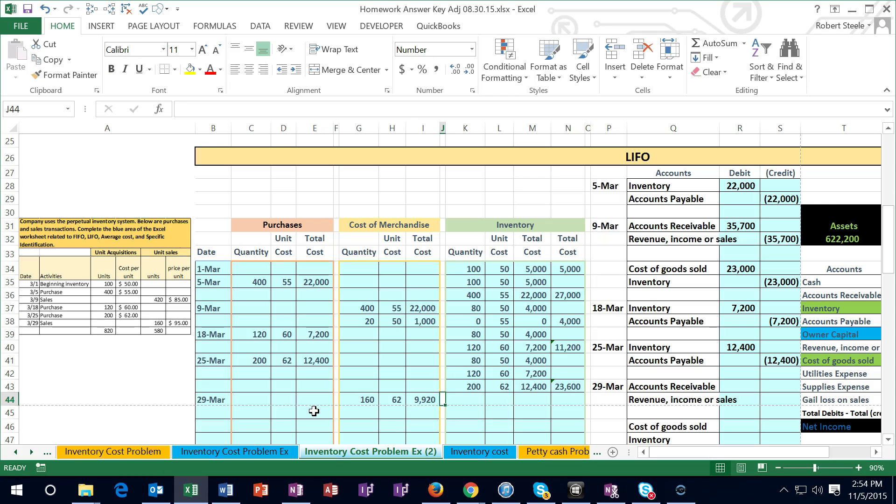
key("Right")
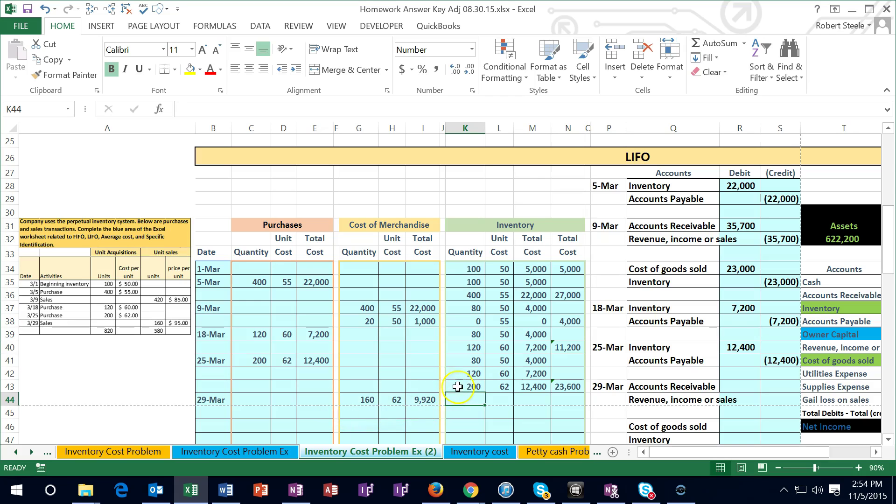
left_click_drag(461, 362, 524, 369)
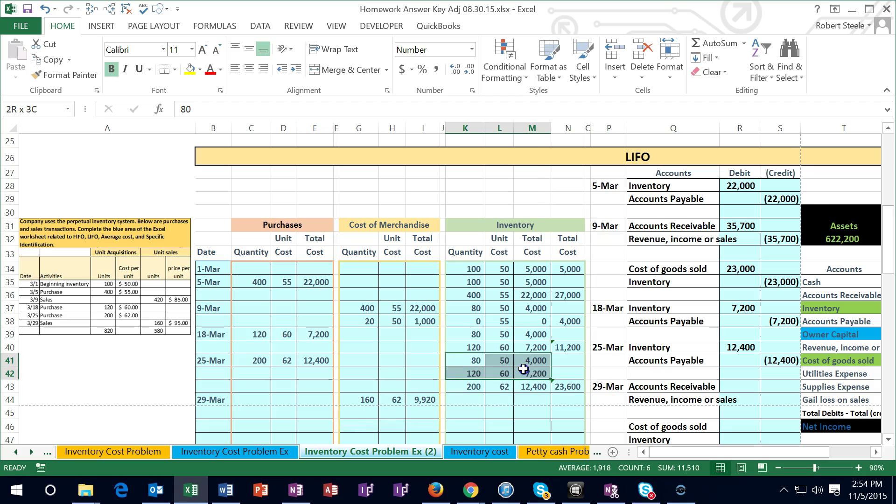
right_click(497, 368)
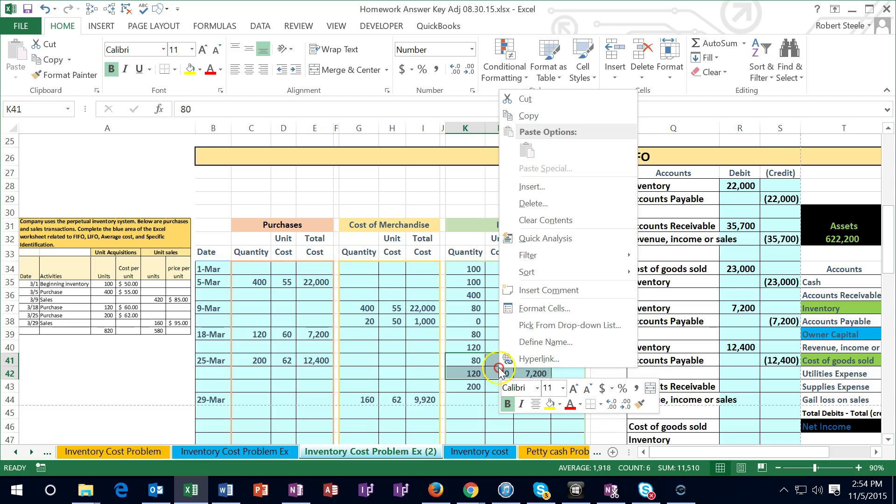
left_click(527, 116)
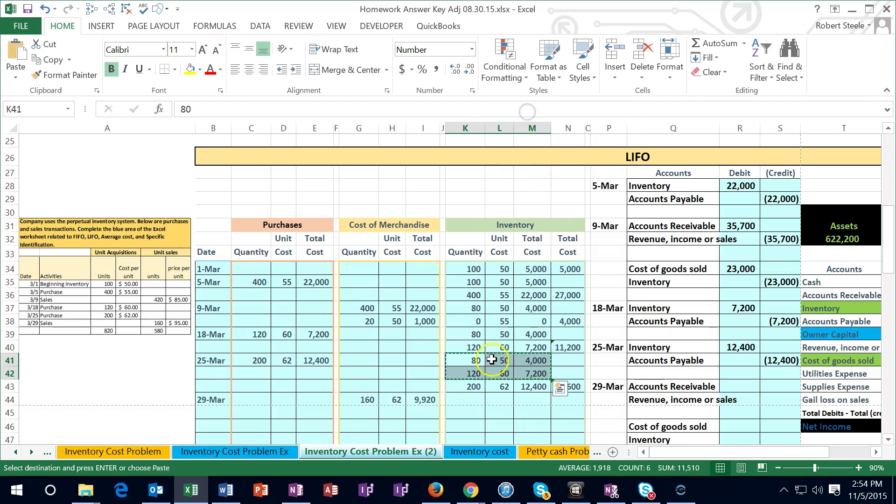
right_click(469, 402)
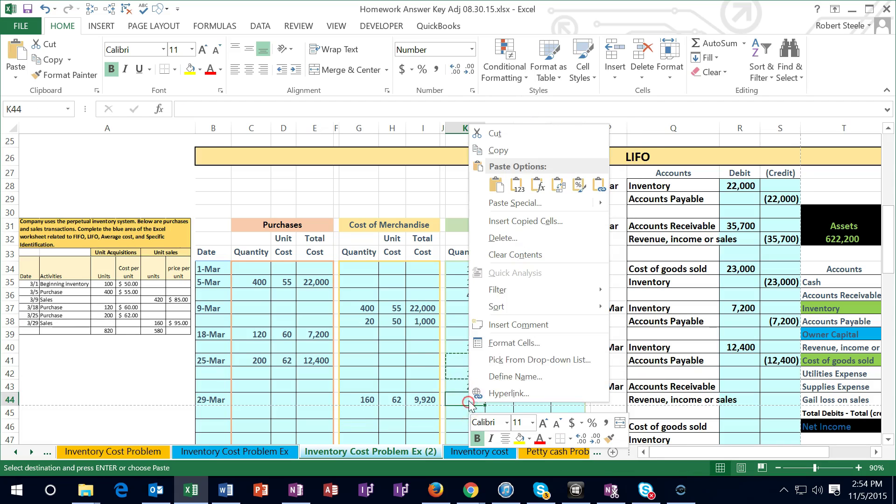
left_click(519, 188)
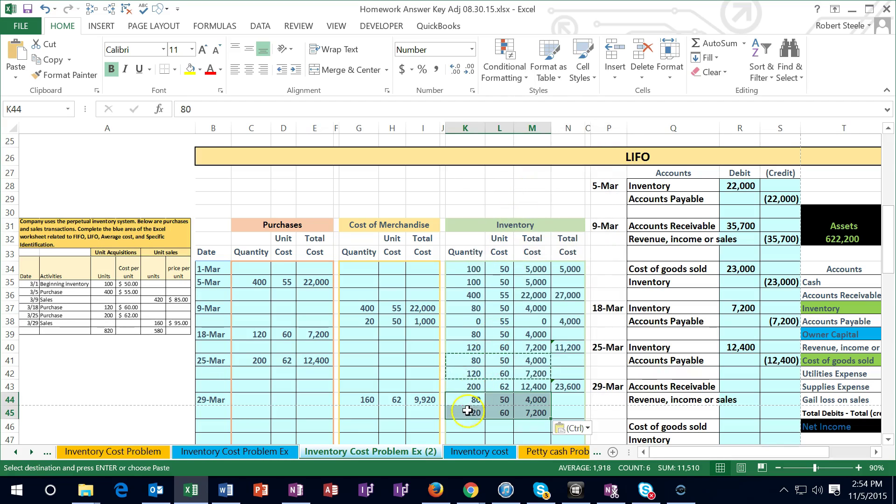
Step: Calculate the remaining quantity of the 25-Mar purchase layer in K46 with =K43-G44
left_click(467, 427)
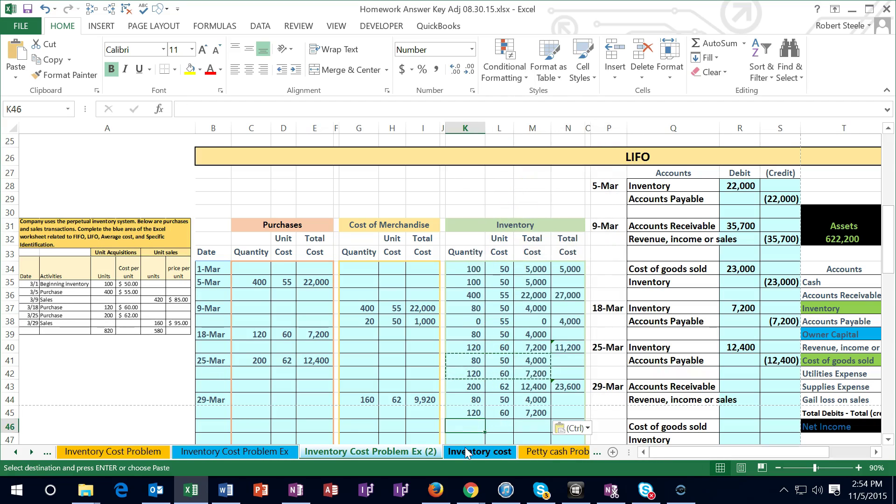
type("=")
left_click(465, 386)
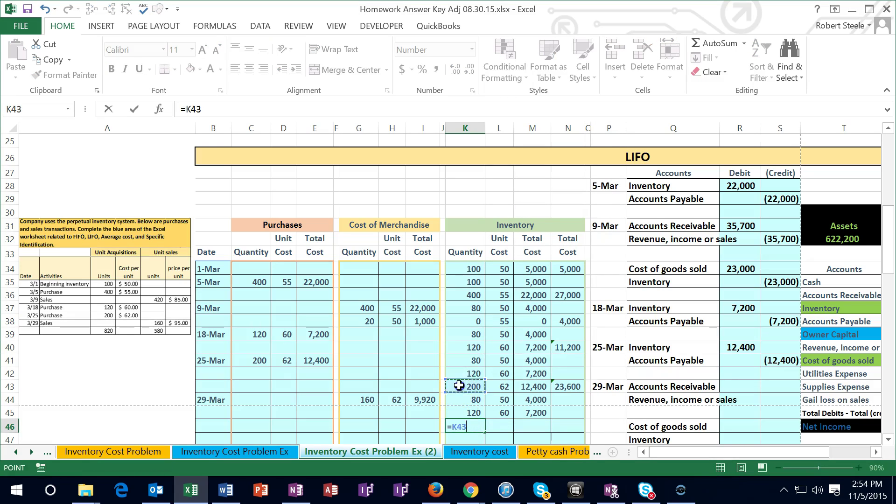
type("-")
left_click(358, 400)
key("Tab")
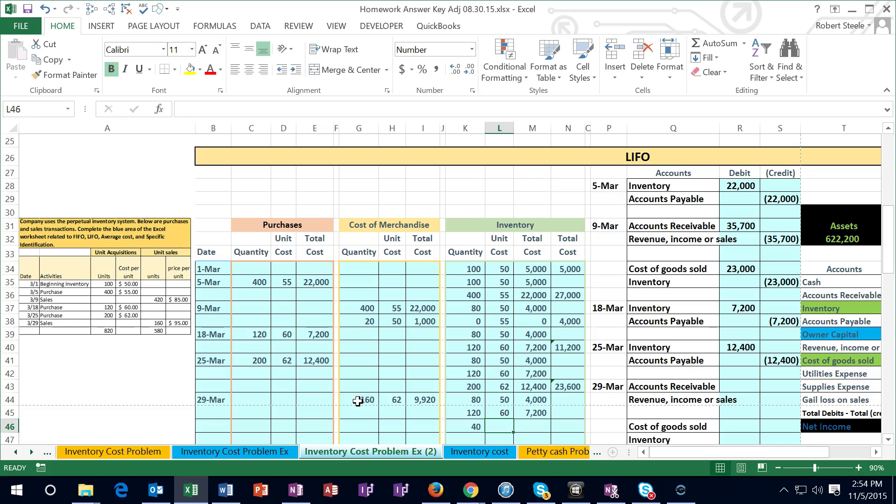
Step: Carry the 25-Mar layer's unit cost into L46 with =L43
type("=")
key("Up")
key("Up")
key("Up")
key("Tab")
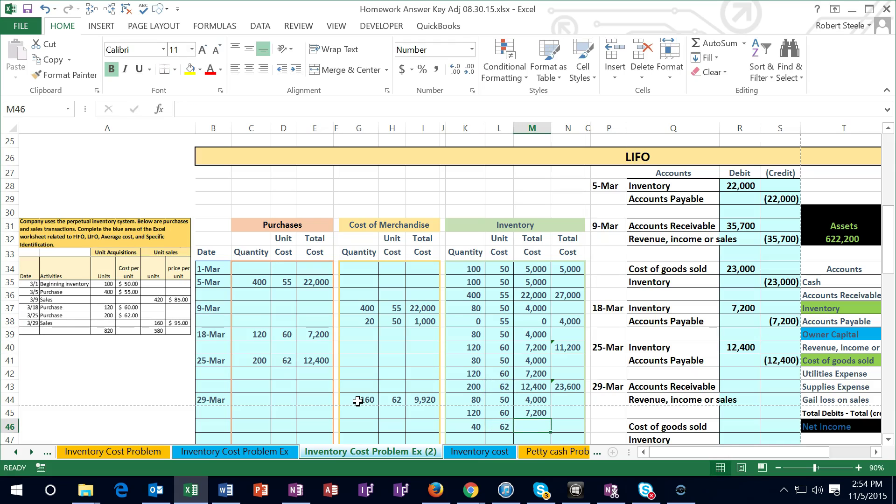
Step: Calculate the remaining layer's total cost in M46 with =K46*L46
type("=")
key("Left")
key("Left")
type("*")
key("Left")
key("Return")
Step: Total the 29-Mar inventory layers in N46 with a SUM of M44:M46
key("Right")
key("Right")
key("Right")
key("Up")
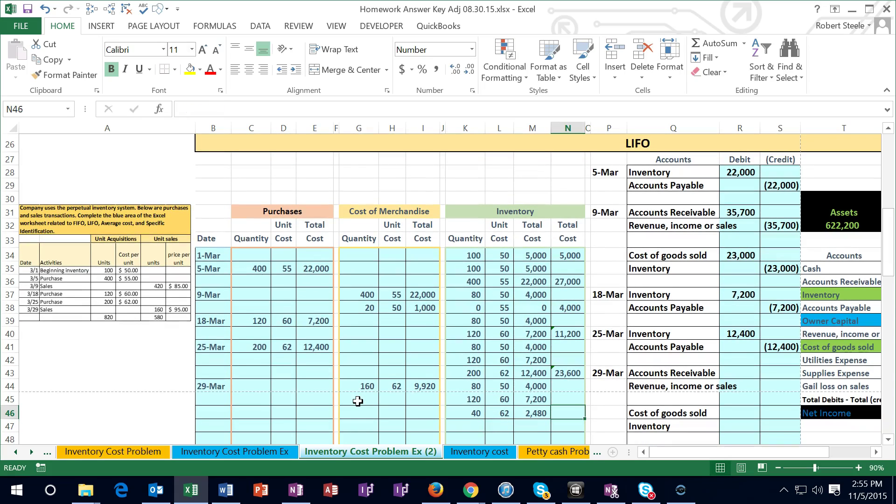
left_click_drag(214, 387, 542, 416)
left_click(540, 384)
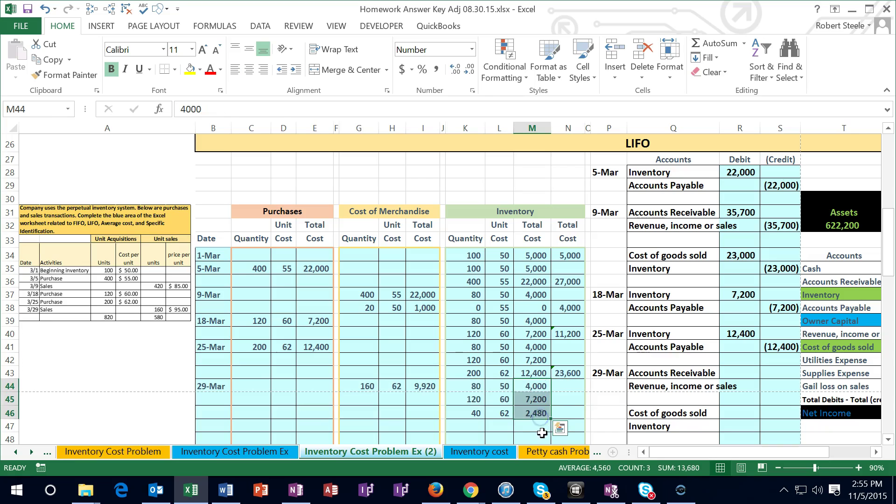
left_click(562, 414)
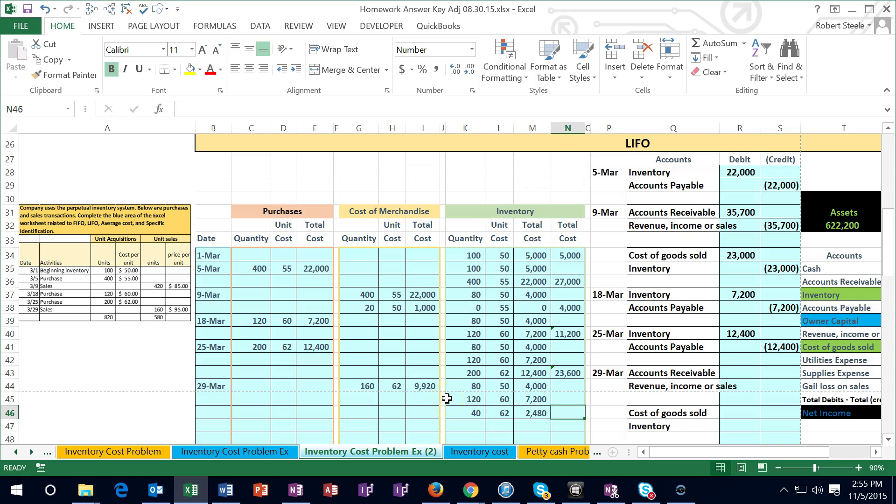
type("=sum(")
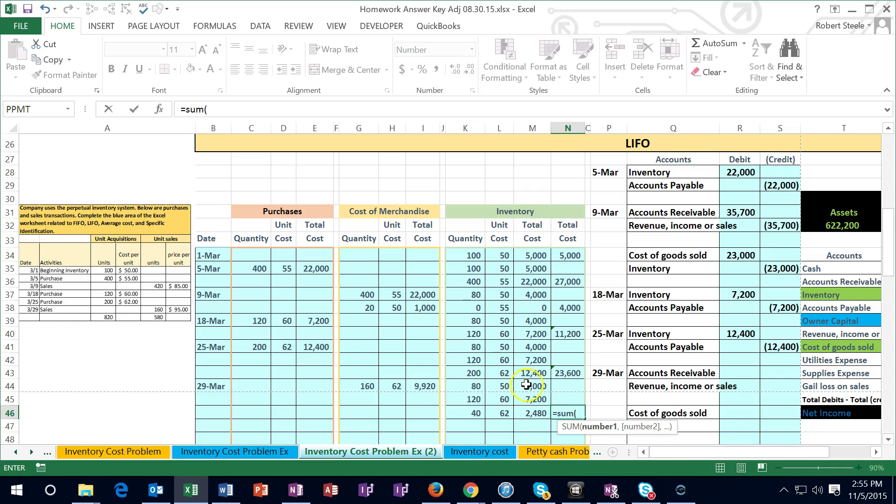
left_click_drag(524, 386, 526, 411)
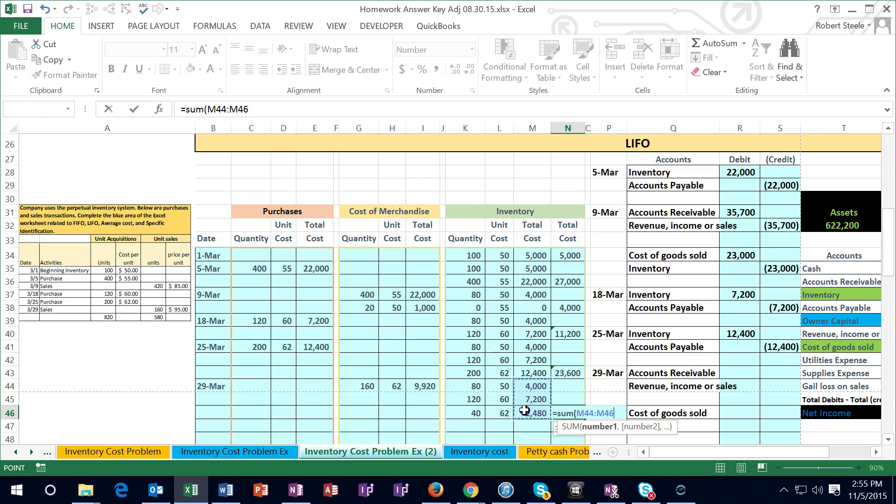
key("Return")
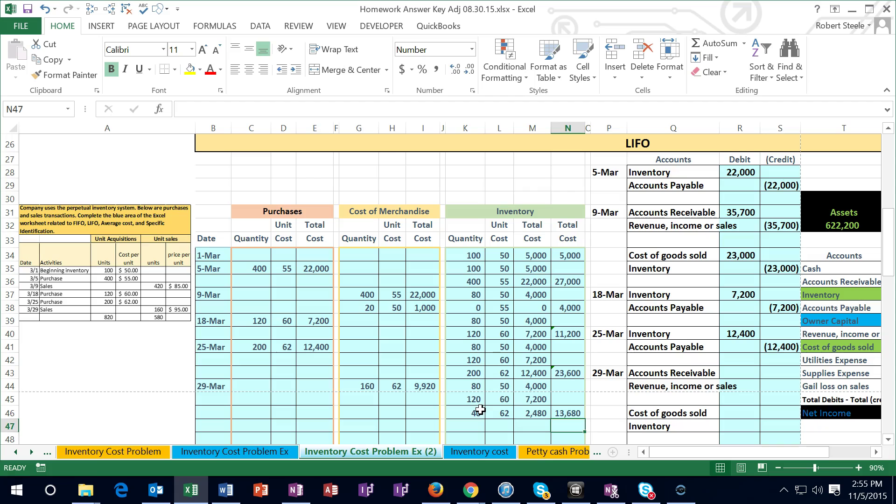
Step: Debit Accounts Receivable for the 29-Mar sale by entering =160*95 in R43
left_click(699, 393)
scroll(695, 394, "down", 1)
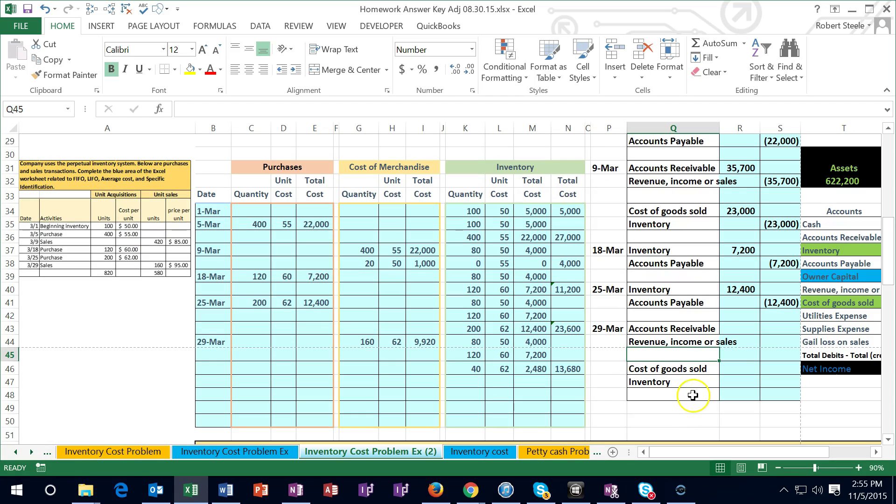
left_click_drag(663, 330, 779, 338)
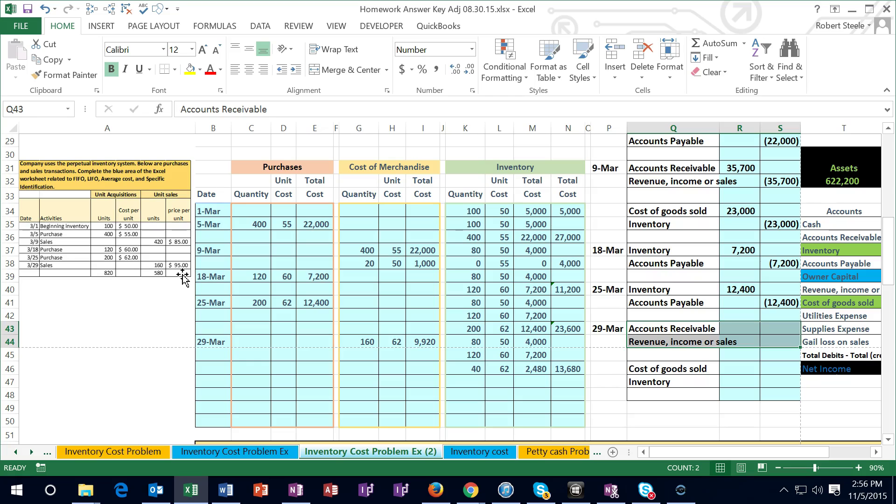
left_click(726, 329)
type("=160*95")
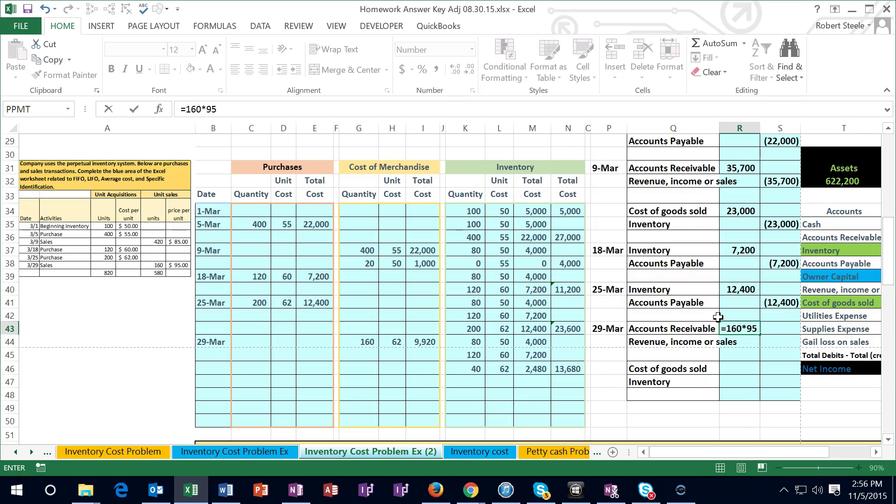
key("Return")
key("Right")
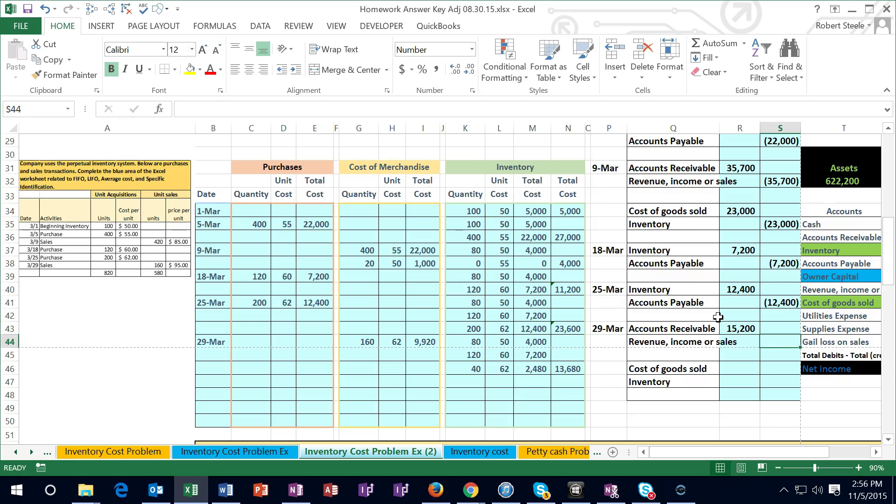
Step: Credit Revenue for the 29-Mar sale in S44 with =-R43
type("=-")
key("Left")
key("Up")
key("Return")
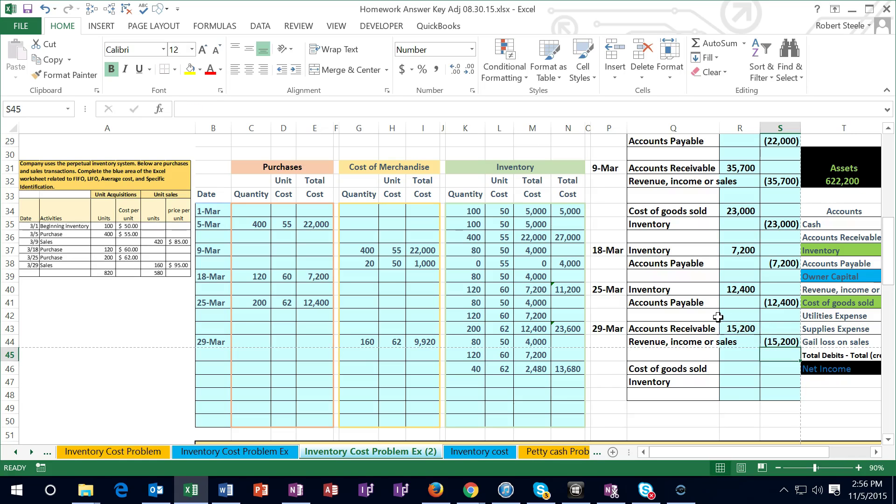
Step: Extend the Accounts Receivable entries formula in V36 to =R31+R43 to post the 29-Mar debit
key("Right")
key("Right")
key("Right")
key("Right")
key("Right")
key("Right")
key("Right")
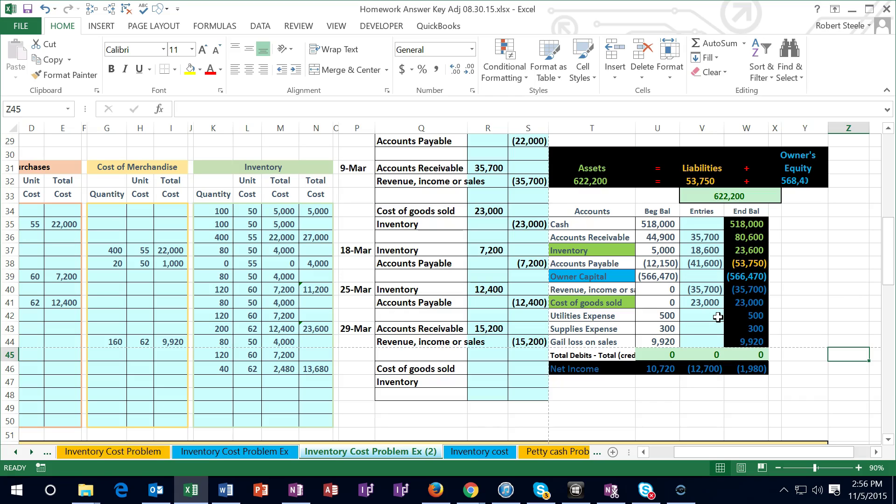
left_click(701, 237)
double_click(702, 238)
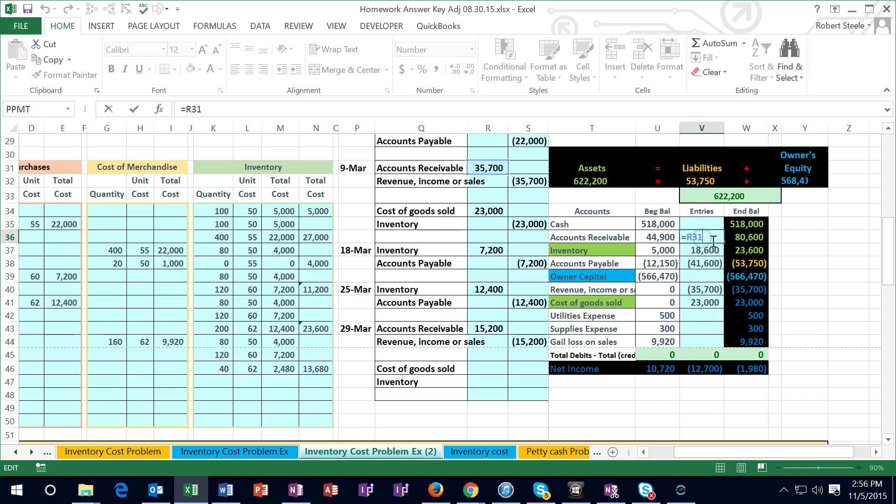
type("+")
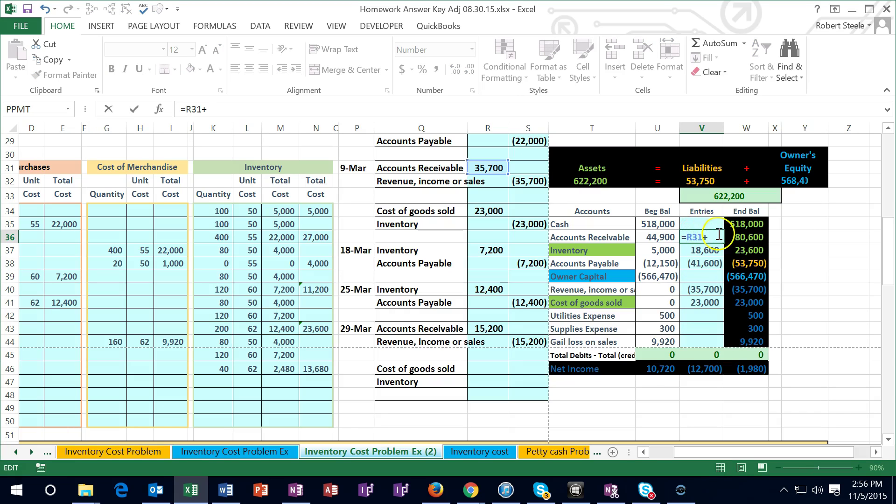
left_click(488, 329)
key("Return")
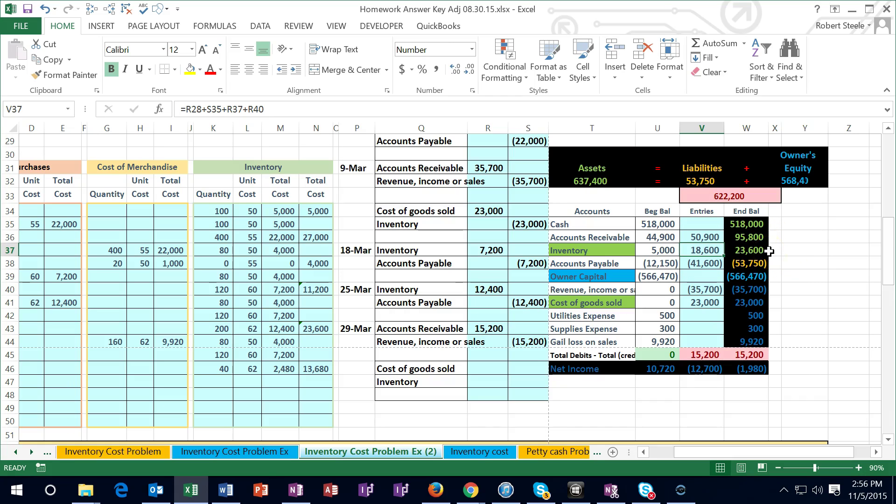
Step: Extend the Revenue entries formula in V40 to =S32+S44, and review net income in W46 and its components W40:W44
left_click(708, 290)
type("=S32")
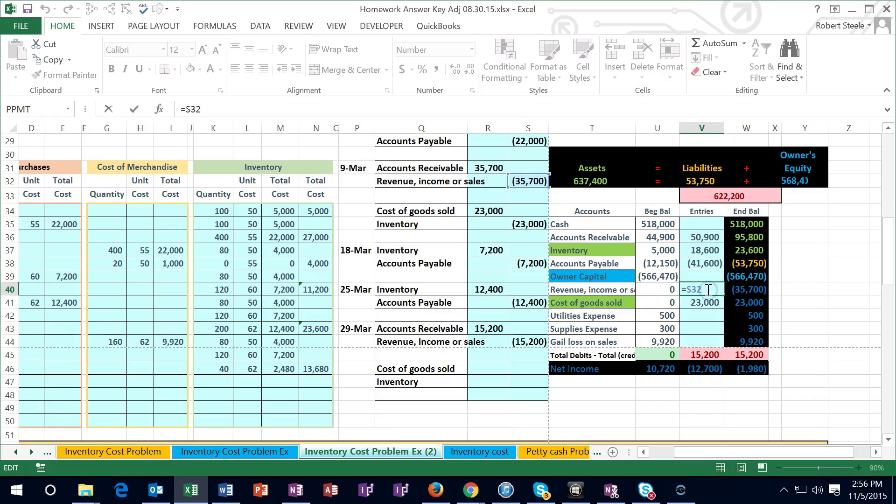
type("+")
left_click(540, 342)
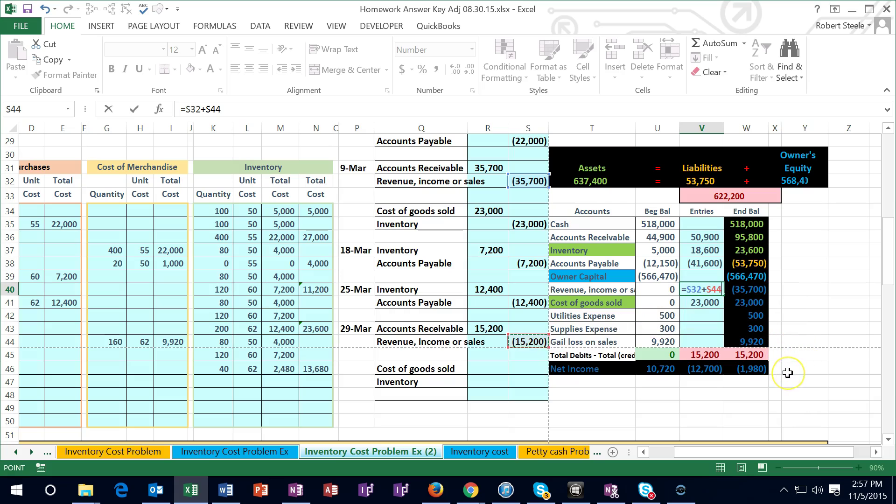
key("Return")
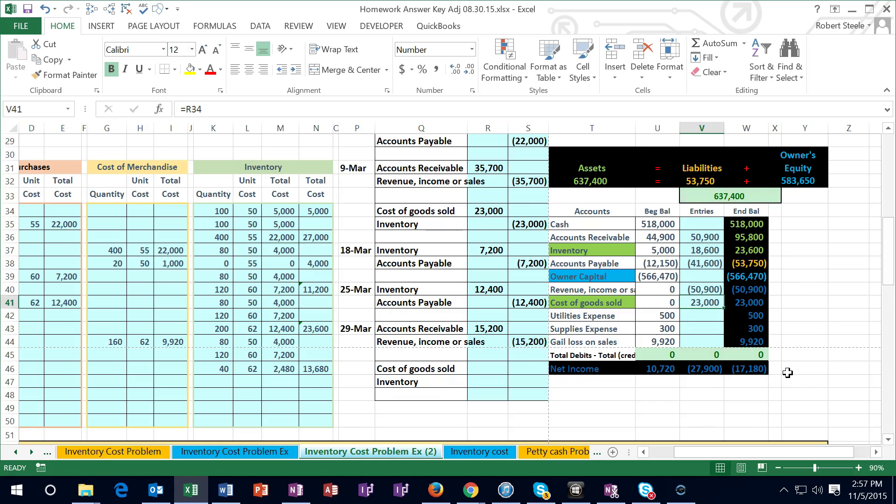
left_click(761, 369)
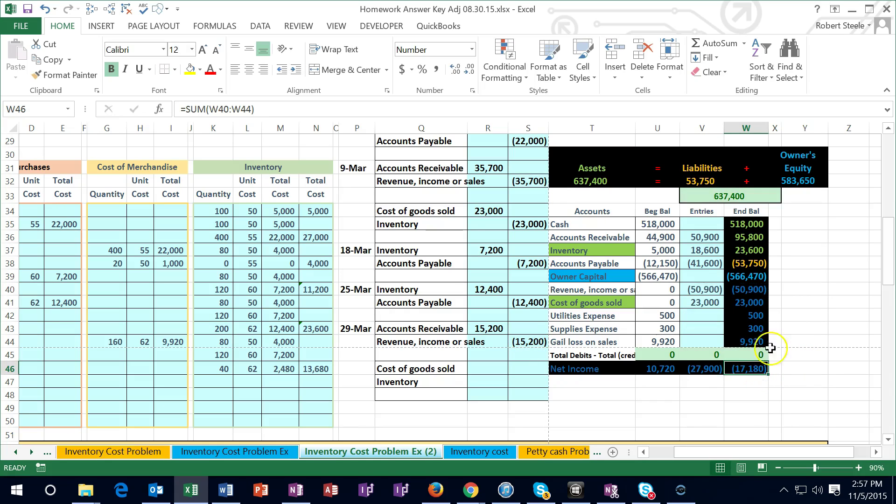
left_click_drag(757, 289, 757, 335)
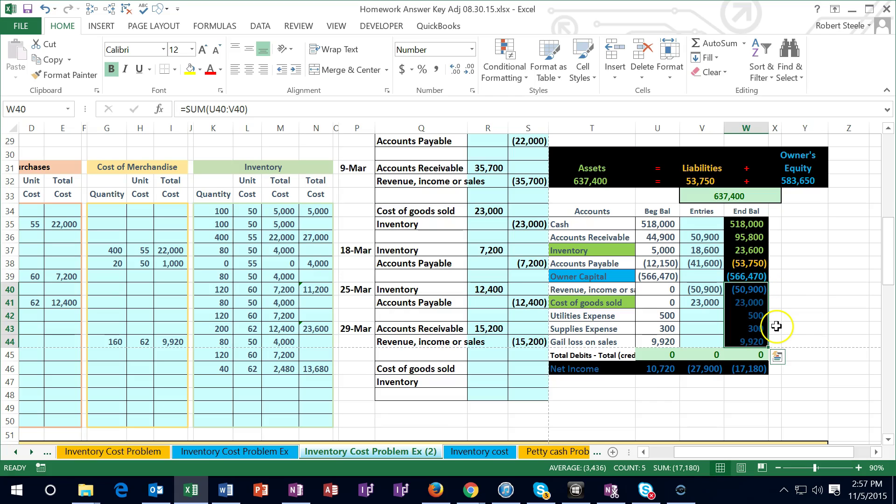
Step: Debit Cost of goods sold for the 29-Mar sale in R46 with =I44
left_click(474, 370)
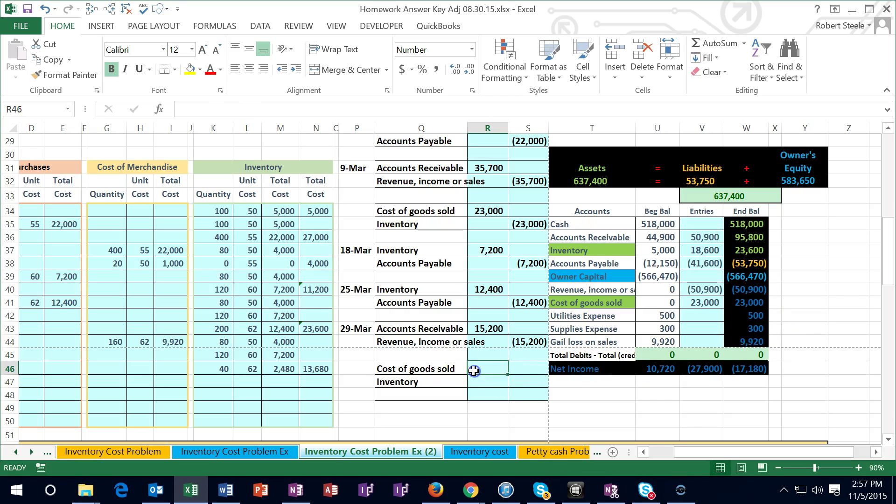
left_click(483, 361)
type("=")
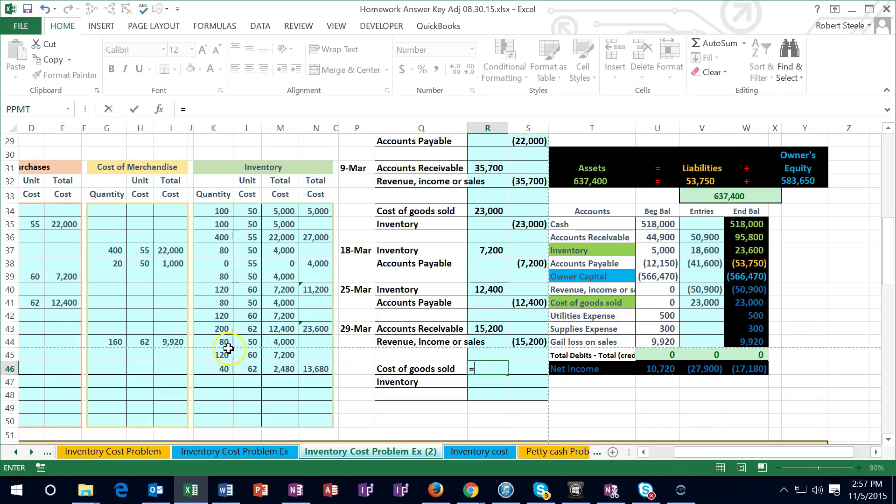
left_click(174, 342)
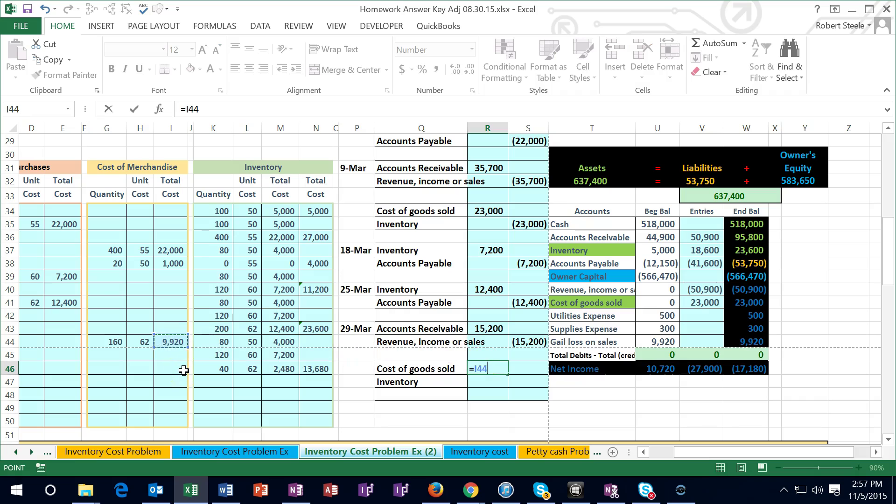
key("Return")
Step: Credit Inventory for the 29-Mar sale in S47 with the negative of R46
key("Right")
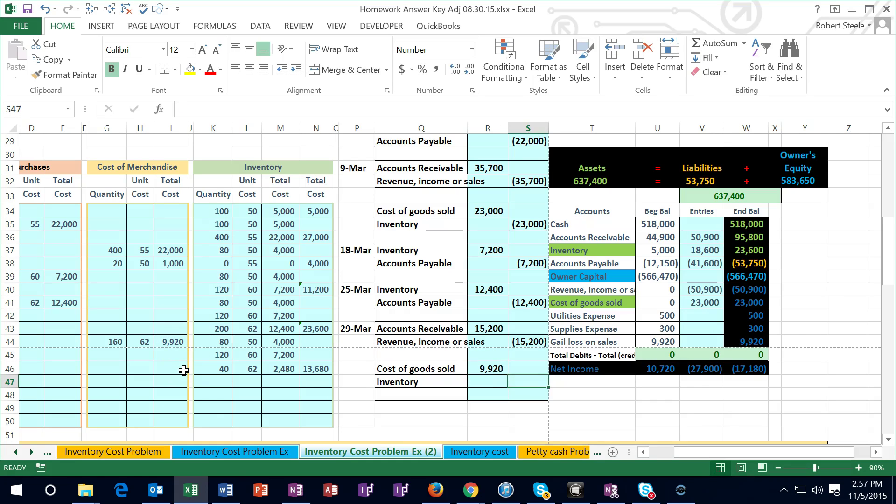
type("-")
key("Left")
key("Up")
key("Return")
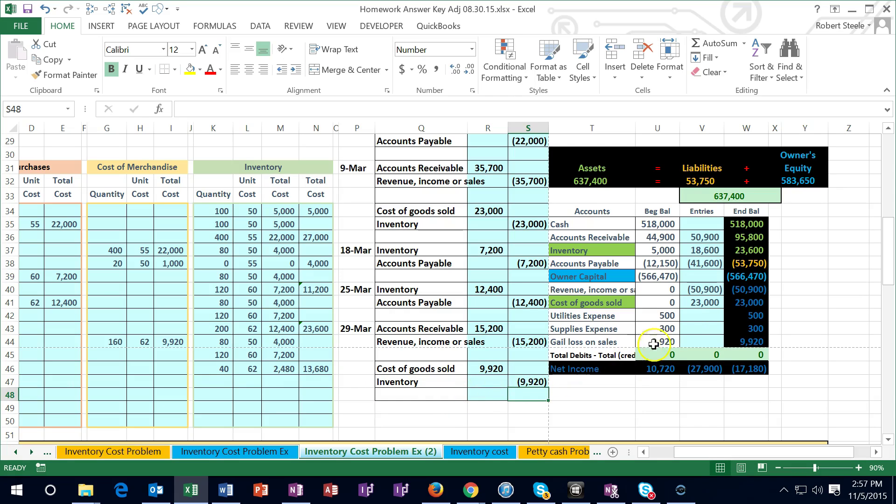
Step: Extend the Cost of goods sold entries formula in V41 to =R34+R46 to post the 29-Mar debit
double_click(699, 305)
left_click(709, 302)
type("+")
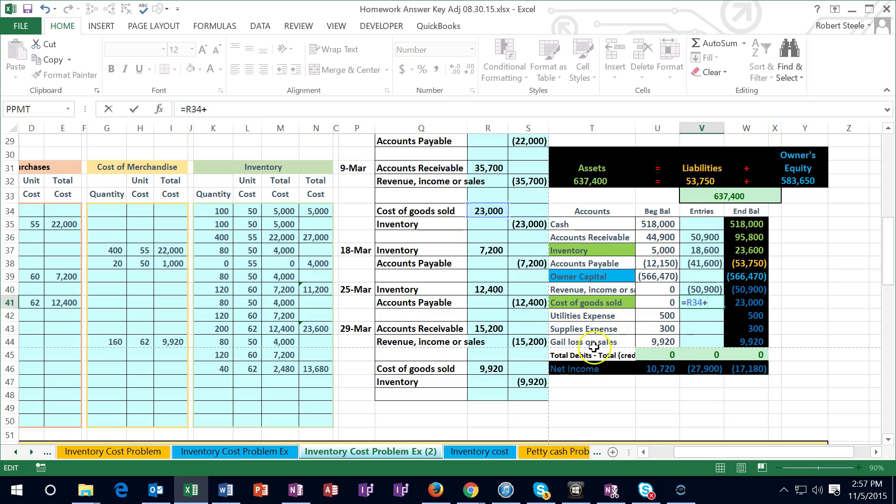
left_click(484, 367)
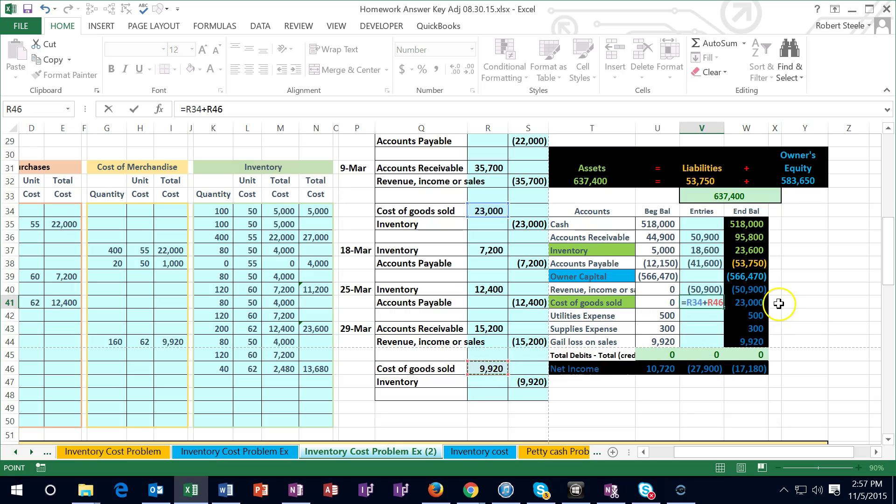
key("Return")
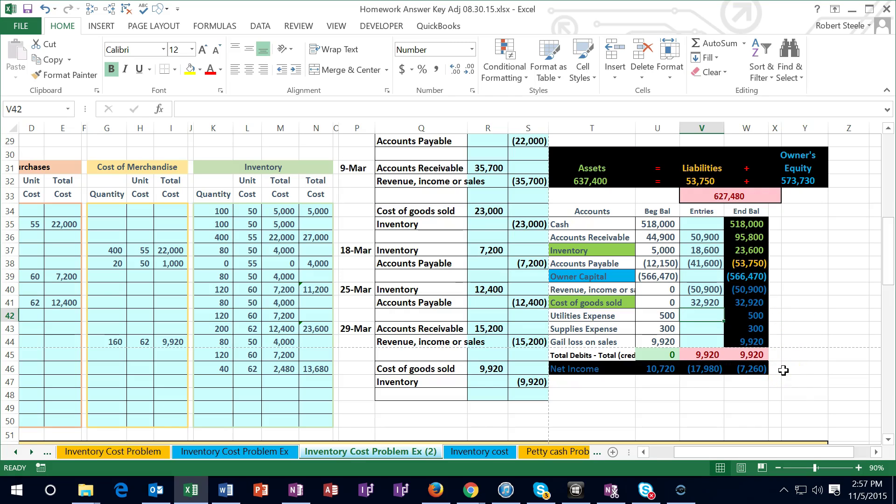
Step: Extend the Inventory entries formula in V37 to =R28+S35+R37+R40+S47, and compare the ending balance in W37 with the worksheet total in N46
double_click(696, 249)
left_click(762, 248)
type("+")
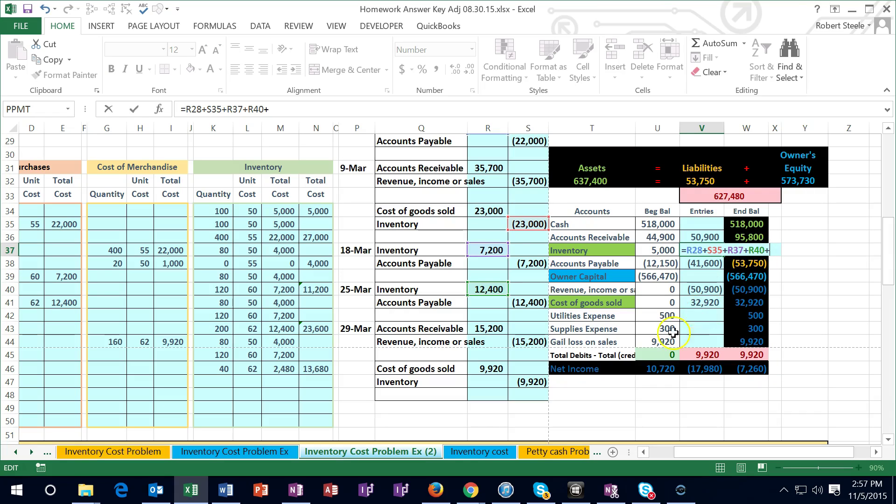
left_click(534, 383)
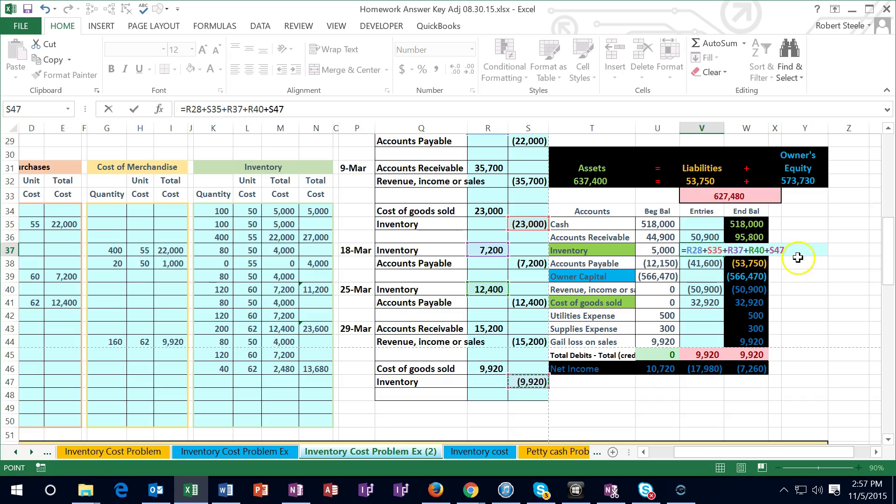
key("Return")
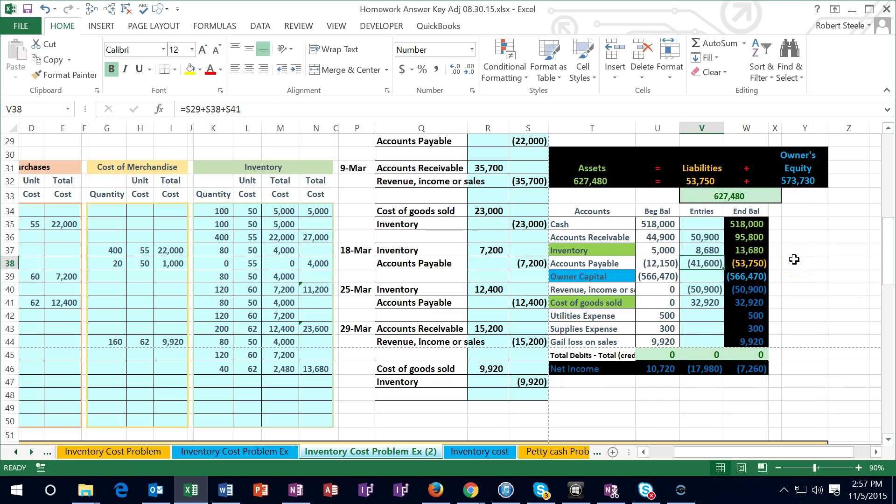
left_click(757, 253)
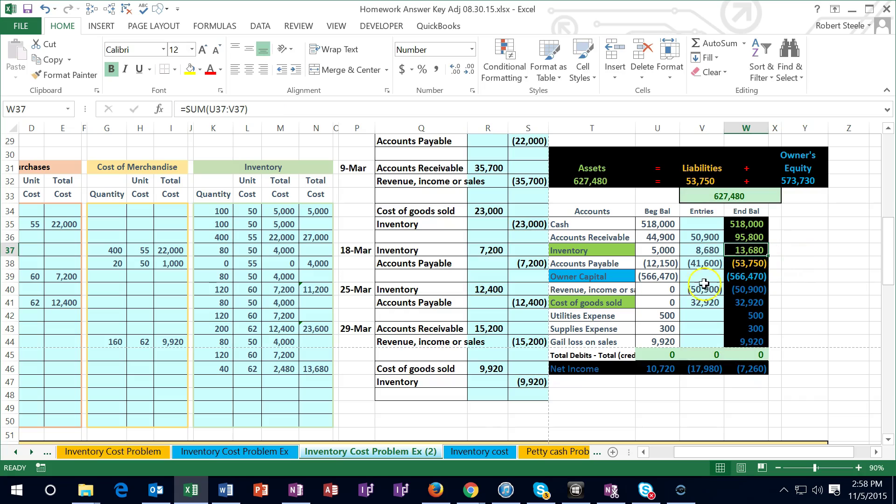
left_click(322, 369)
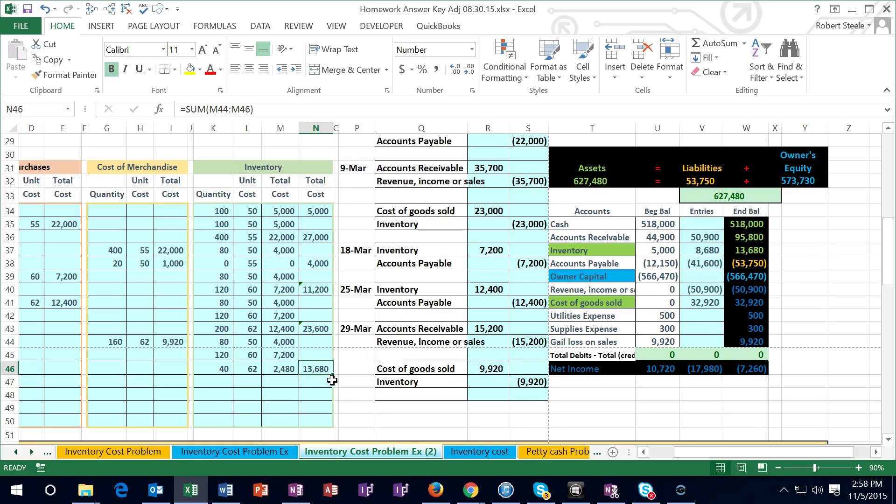